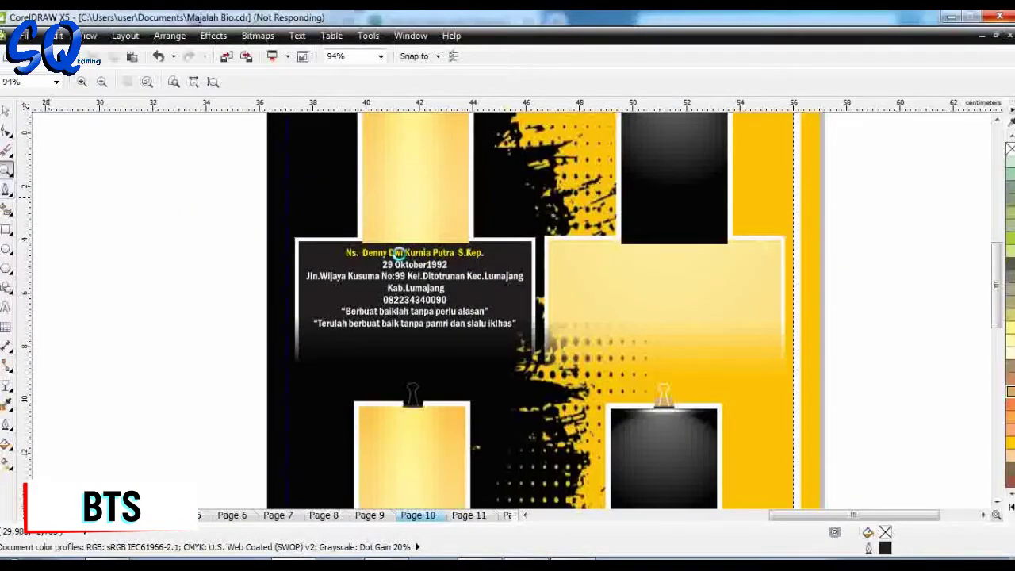
Replace the name line in the upper-left profile box with the full name from cell F40 of the Excel sheet
{"action": "double_click", "coordinate": [414, 258]}
{"action": "left_click", "coordinate": [484, 250]}
{"action": "left_click_drag", "start_coordinate": [483, 252], "coordinate": [315, 232]}
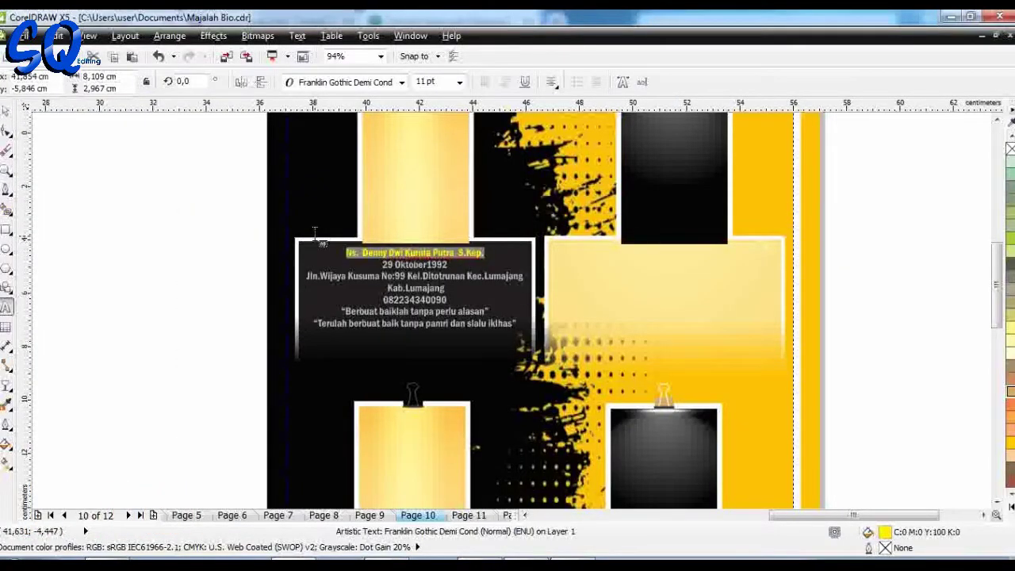
{"action": "left_click", "coordinate": [521, 558]}
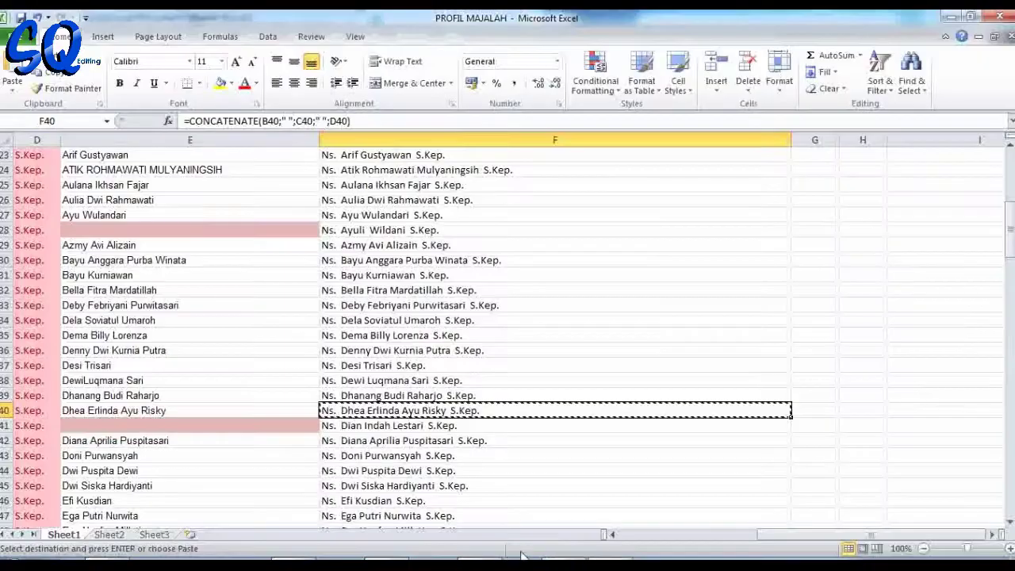
{"action": "left_click", "coordinate": [413, 559]}
{"action": "key", "text": "ctrl+v"}
{"action": "left_click", "coordinate": [448, 400]}
Replace the old details below the name with the same person's birth place and date from the Google Sheets form responses
{"action": "key", "text": "alt+Tab"}
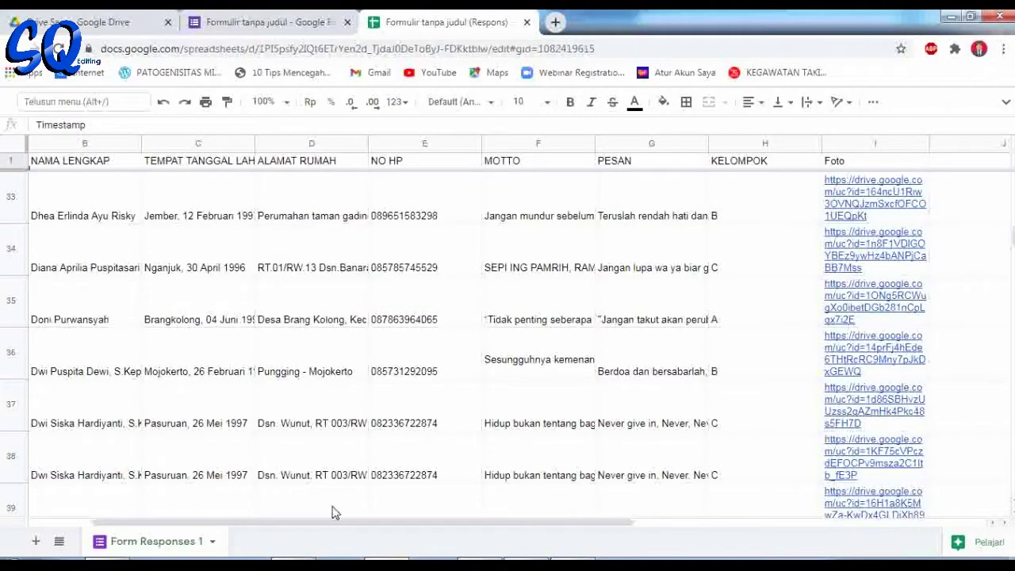
{"action": "left_click", "coordinate": [242, 218]}
{"action": "left_click", "coordinate": [431, 227]}
{"action": "left_click", "coordinate": [196, 196]}
{"action": "key", "text": "ctrl+c"}
{"action": "key", "text": "alt+Tab"}
{"action": "left_click_drag", "start_coordinate": [383, 264], "coordinate": [517, 324]}
{"action": "key", "text": "ctrl+v"}
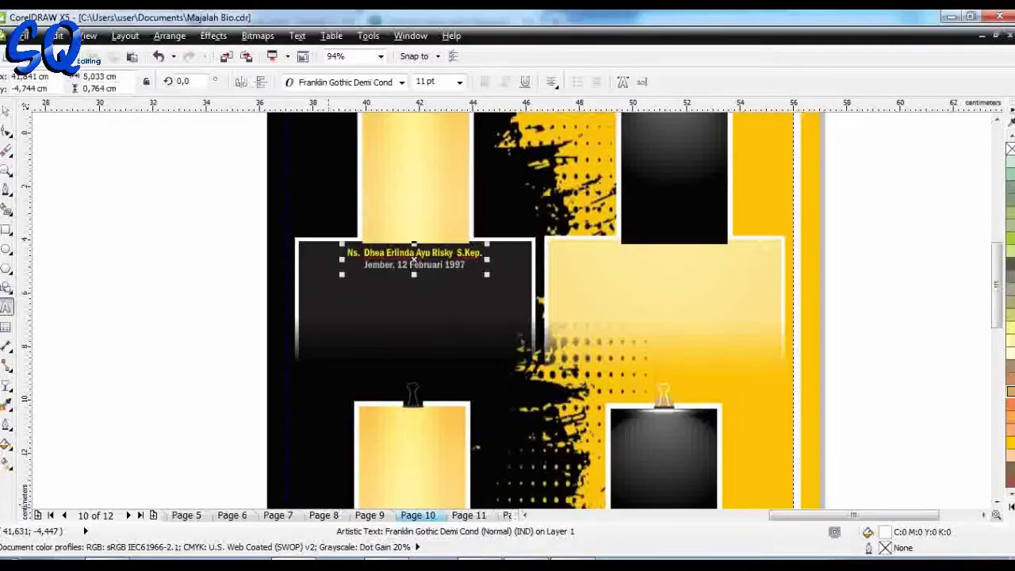
Add the person's home address and phone number from the response sheet as new lines below the birth details
{"action": "key", "text": "alt+Tab"}
{"action": "key", "text": "alt+Tab"}
{"action": "key", "text": "ctrl+v"}
{"action": "key", "text": "alt+Tab"}
{"action": "left_click", "coordinate": [419, 220]}
{"action": "key", "text": "ctrl+c"}
{"action": "key", "text": "alt+Tab"}
{"action": "key", "text": "ctrl+v"}
Copy the person's motto and message from the response sheet into the profile text below the phone number
{"action": "key", "text": "alt+Tab"}
{"action": "left_click", "coordinate": [537, 224]}
{"action": "key", "text": "ctrl+c"}
{"action": "key", "text": "alt+Tab"}
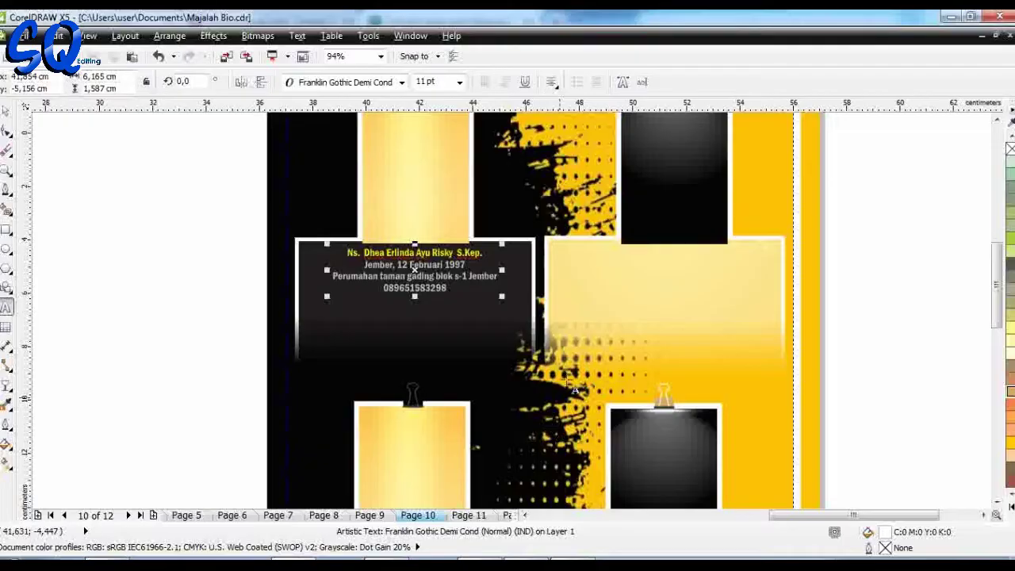
{"action": "key", "text": "ctrl+v"}
{"action": "key", "text": "alt+Tab"}
{"action": "left_click", "coordinate": [654, 215]}
{"action": "key", "text": "ctrl+c"}
{"action": "key", "text": "alt+Tab"}
{"action": "key", "text": "ctrl+v"}
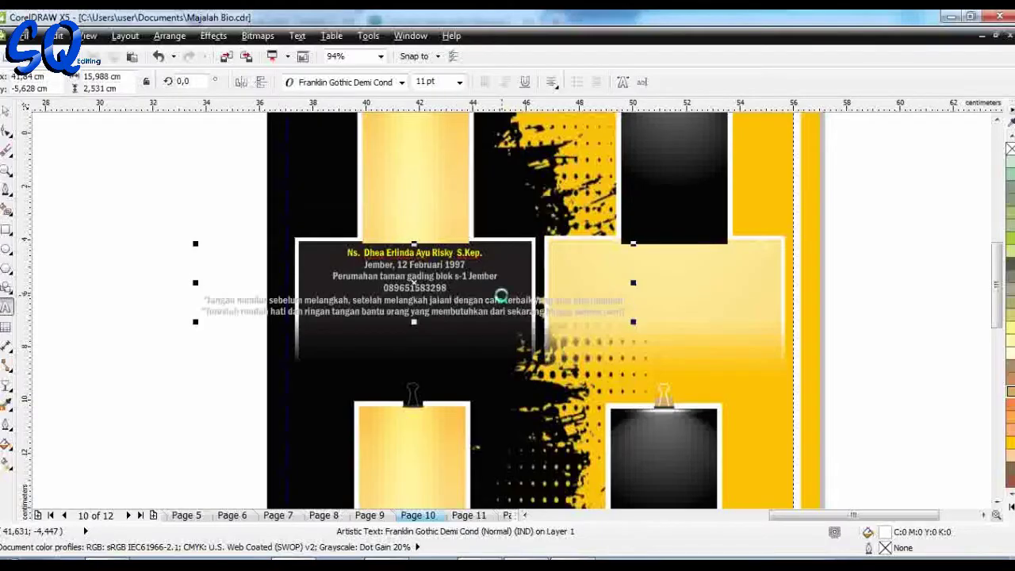
Break the motto and message into two lines each so they fit inside the upper-left profile box
{"action": "left_click", "coordinate": [414, 324]}
{"action": "key", "text": "Return"}
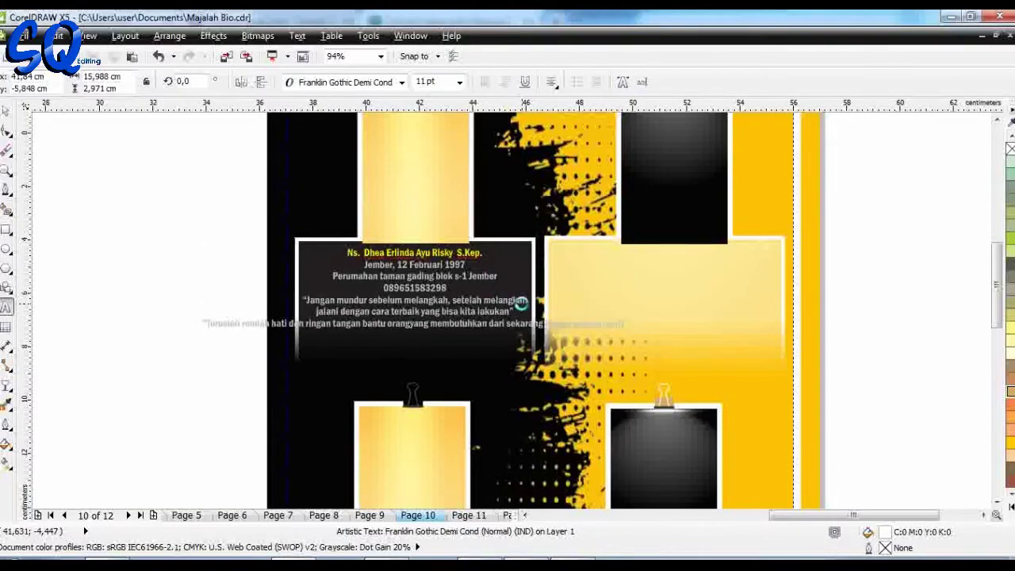
{"action": "left_click", "coordinate": [6, 111]}
{"action": "key", "text": "F4"}
{"action": "key", "text": "z"}
{"action": "left_click", "coordinate": [814, 263]}
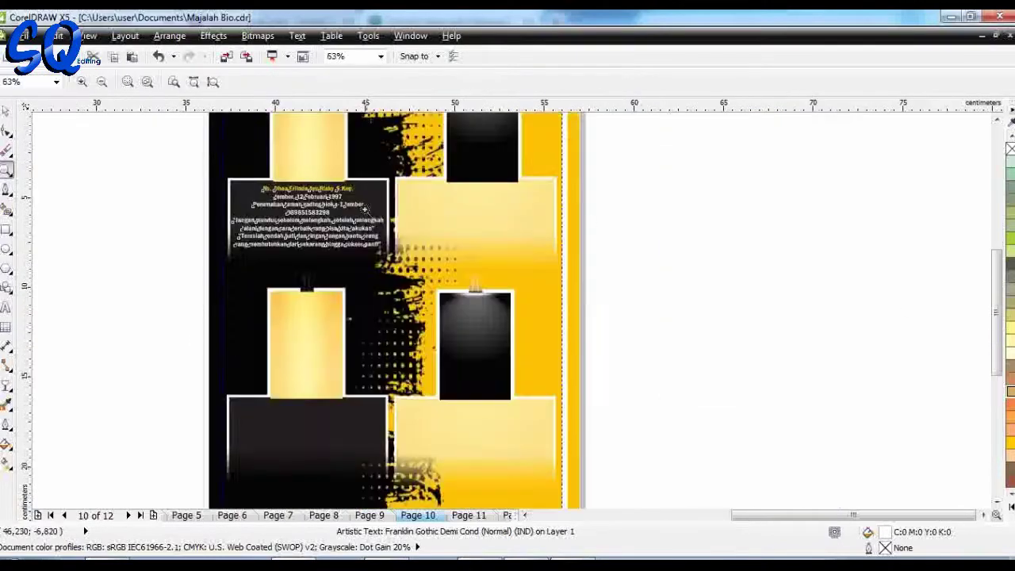
Duplicate the profile text into the upper-right box and replace it with the name from row 41 of the Excel sheet
{"action": "left_click", "coordinate": [350, 187]}
{"action": "left_click", "coordinate": [6, 112]}
{"action": "left_click_drag", "start_coordinate": [460, 356], "coordinate": [754, 357]}
{"action": "key", "text": "alt+Tab"}
{"action": "left_click", "coordinate": [450, 425]}
{"action": "key", "text": "ctrl+c"}
{"action": "key", "text": "alt+Tab"}
{"action": "double_click", "coordinate": [806, 315]}
{"action": "key", "text": "ctrl+a"}
{"action": "key", "text": "ctrl+v"}
Recolour the name in the upper-right box red (C0 M100 Y100 K0) and nudge it slightly to the right
{"action": "left_click", "coordinate": [443, 398]}
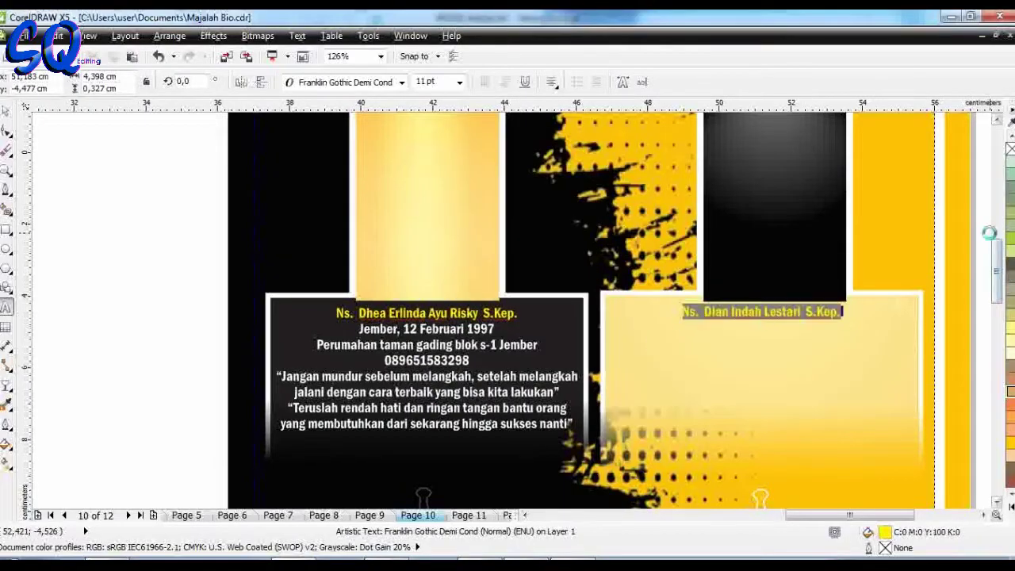
{"action": "left_click", "coordinate": [8, 113]}
{"action": "key", "text": "Right"}
{"action": "key", "text": "Right"}
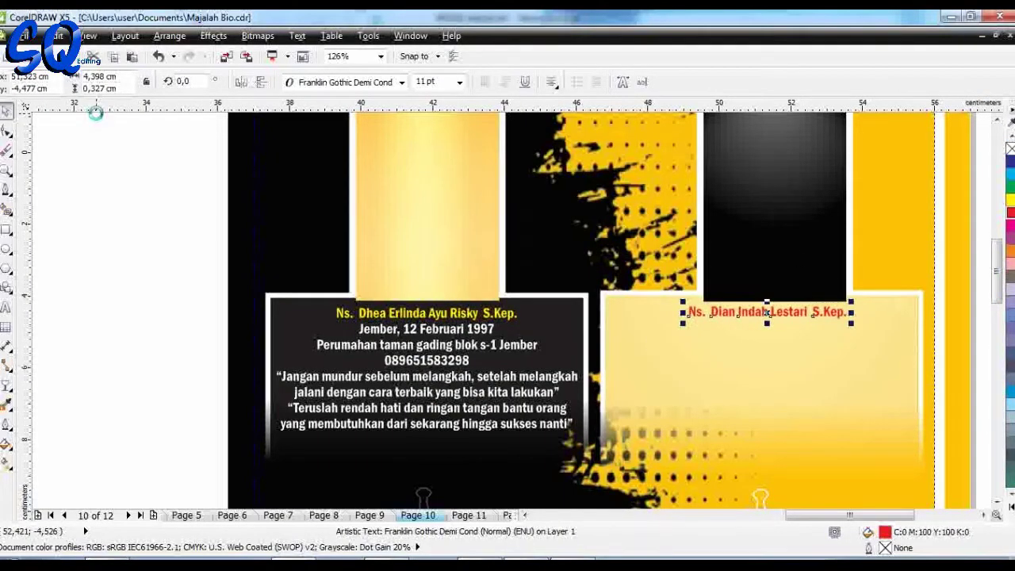
Duplicate the upper-left profile text into the lower-left box and replace its name line with the name from Excel row 42
{"action": "key", "text": "F4"}
{"action": "left_click", "coordinate": [6, 171]}
{"action": "left_click", "coordinate": [721, 241]}
{"action": "left_click_drag", "start_coordinate": [997, 304], "coordinate": [997, 325]}
{"action": "key", "text": "space"}
{"action": "left_click_drag", "start_coordinate": [506, 180], "coordinate": [502, 396]}
{"action": "left_click_drag", "start_coordinate": [503, 398], "coordinate": [504, 397]}
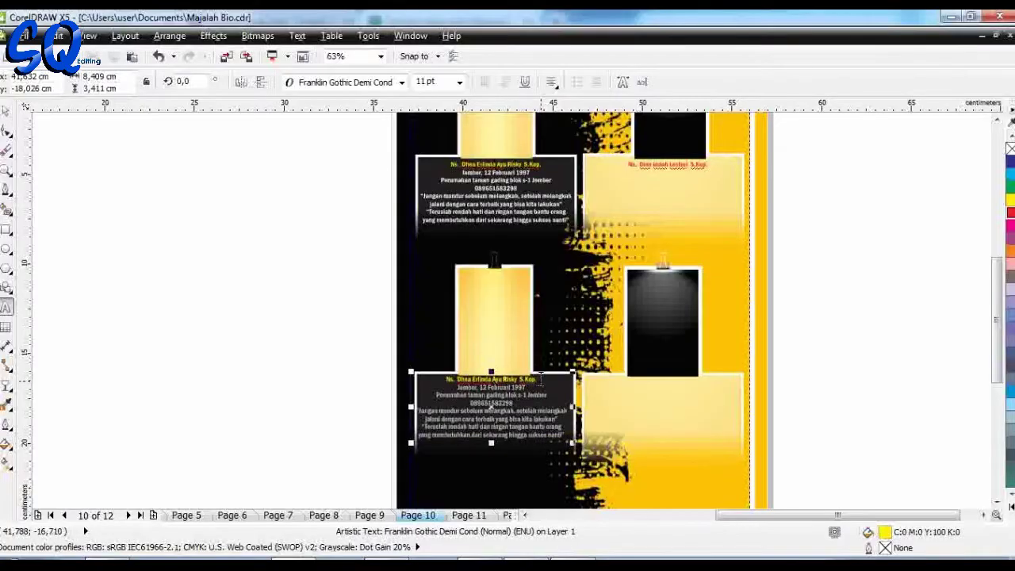
{"action": "left_click_drag", "start_coordinate": [541, 379], "coordinate": [434, 378]}
{"action": "key", "text": "ctrl+v"}
{"action": "key", "text": "Return"}
Replace the remaining lines in the lower-left box with the birth place and date from row 34 of the response sheet
{"action": "left_click", "coordinate": [387, 563]}
{"action": "left_click", "coordinate": [211, 273]}
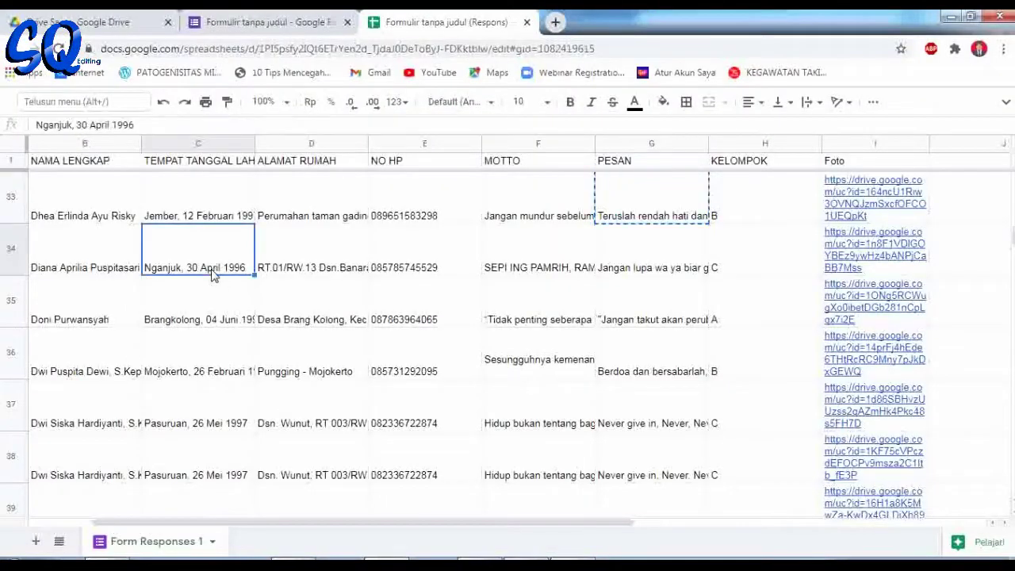
{"action": "key", "text": "ctrl+c"}
{"action": "left_click", "coordinate": [480, 562]}
{"action": "left_click_drag", "start_coordinate": [455, 386], "coordinate": [604, 446]}
{"action": "key", "text": "ctrl+v"}
{"action": "key", "text": "Return"}
Add the home address from row 34 of the response sheet below the birth details in the lower-left box
{"action": "left_click", "coordinate": [317, 561]}
{"action": "left_click", "coordinate": [294, 272]}
{"action": "key", "text": "ctrl+c"}
{"action": "key", "text": "alt+Tab"}
{"action": "key", "text": "ctrl+v"}
{"action": "key", "text": "alt+Tab"}
{"action": "key", "text": "alt+Tab"}
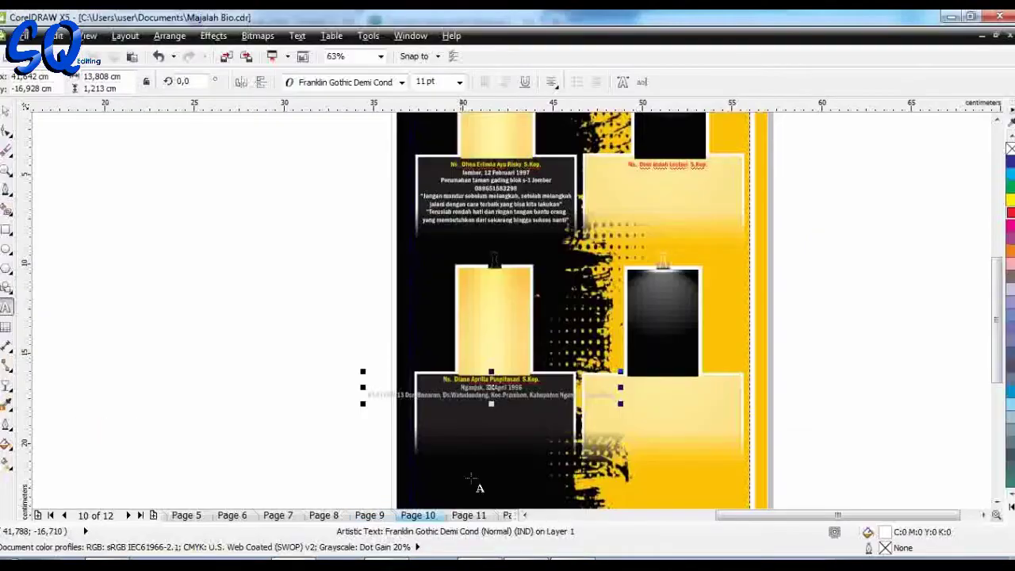
Add the row 34 phone number and motto below the address in the lower-left box
{"action": "key", "text": "alt+Tab"}
{"action": "left_click", "coordinate": [528, 272]}
{"action": "key", "text": "alt+Tab"}
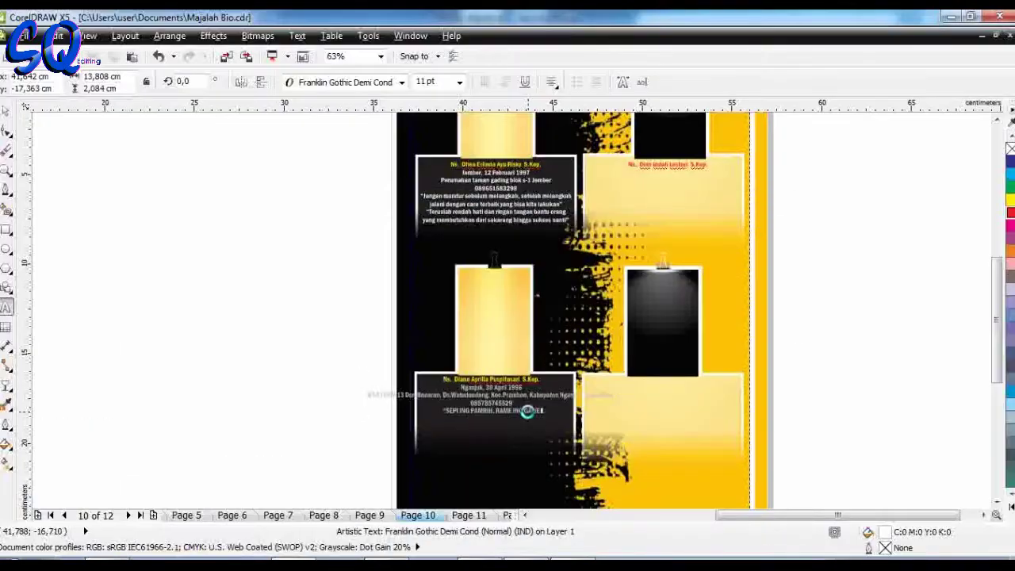
Add the row 34 message as the last line and break the long address to fit the lower-left box
{"action": "left_click", "coordinate": [317, 561]}
{"action": "left_click", "coordinate": [648, 275]}
{"action": "key", "text": "ctrl+c"}
{"action": "left_click", "coordinate": [480, 562]}
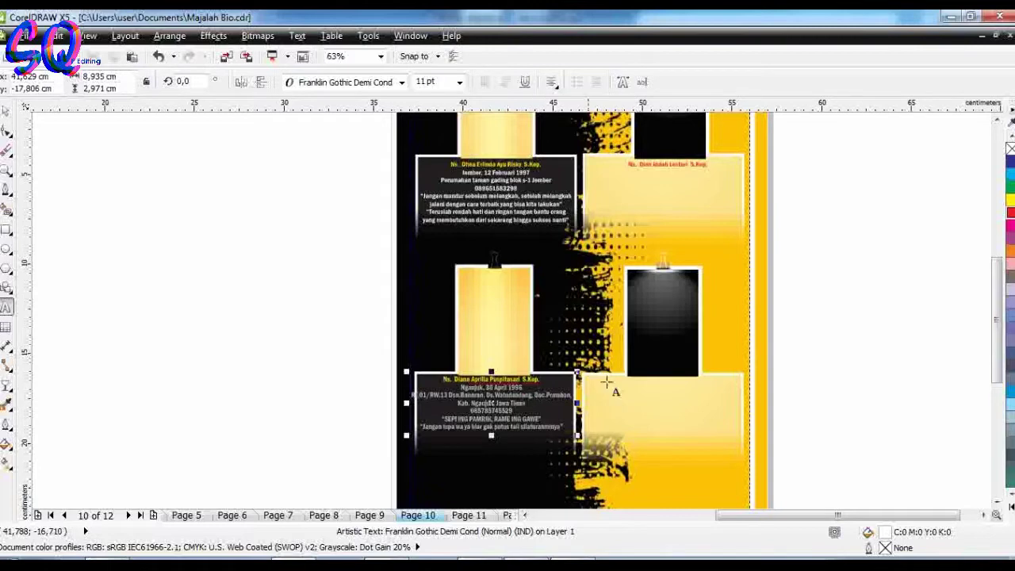
{"action": "key", "text": "Return"}
Nudge the lower-left profile text right and slightly down to centre it within its box
{"action": "left_click", "coordinate": [8, 112]}
{"action": "key", "text": "Right"}
{"action": "key", "text": "Right"}
{"action": "key", "text": "Right"}
{"action": "key", "text": "Right"}
{"action": "key", "text": "Right"}
{"action": "key", "text": "Down"}
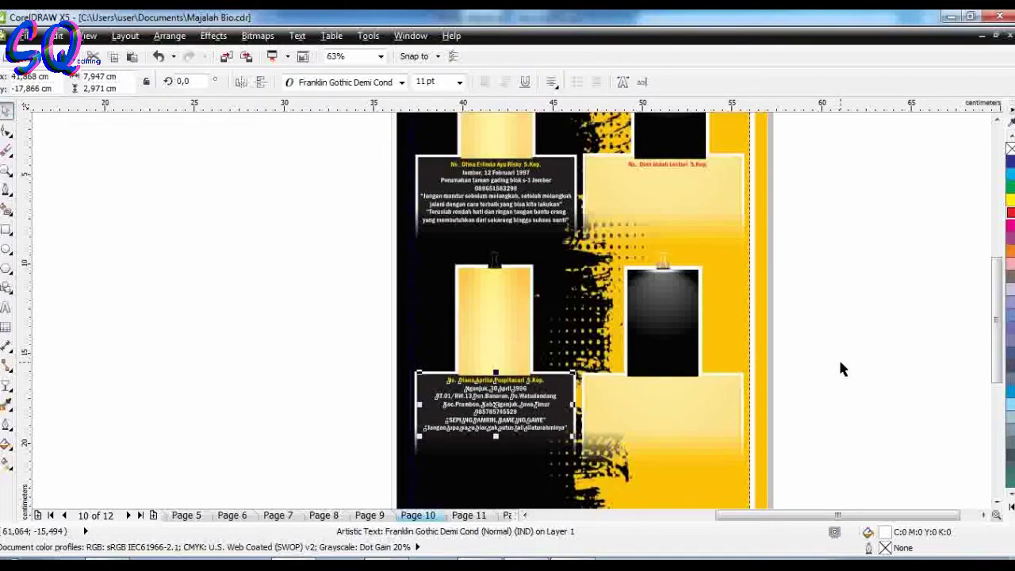
Copy the name from cell F43 of the Excel sheet into the lower-right box as its red name line
{"action": "key", "text": "alt+Tab"}
{"action": "left_click", "coordinate": [373, 456]}
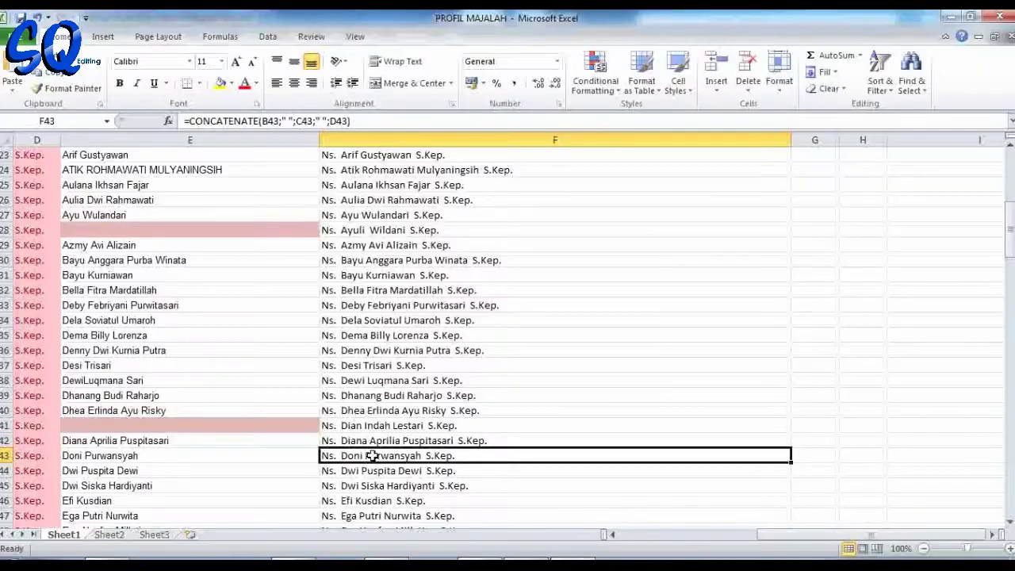
{"action": "key", "text": "ctrl+c"}
{"action": "key", "text": "alt+Tab"}
{"action": "key", "text": "ctrl+v"}
{"action": "key", "text": "Return"}
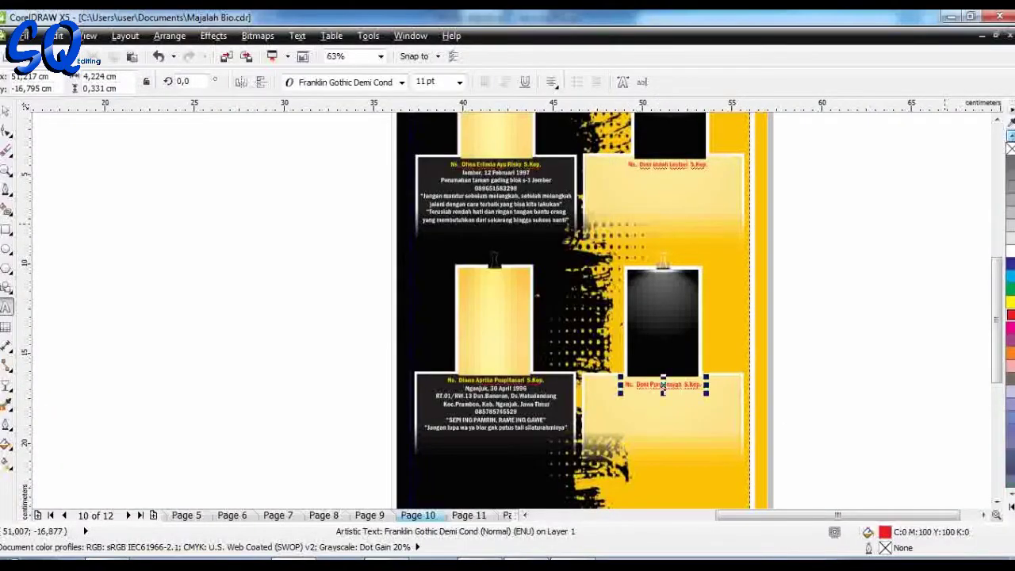
Add the birth place and date from row 35 of the response sheet in black below the lower-right name
{"action": "key", "text": "alt+Tab"}
{"action": "left_click", "coordinate": [198, 327]}
{"action": "key", "text": "ctrl+c"}
{"action": "key", "text": "alt+Tab"}
{"action": "key", "text": "ctrl+v"}
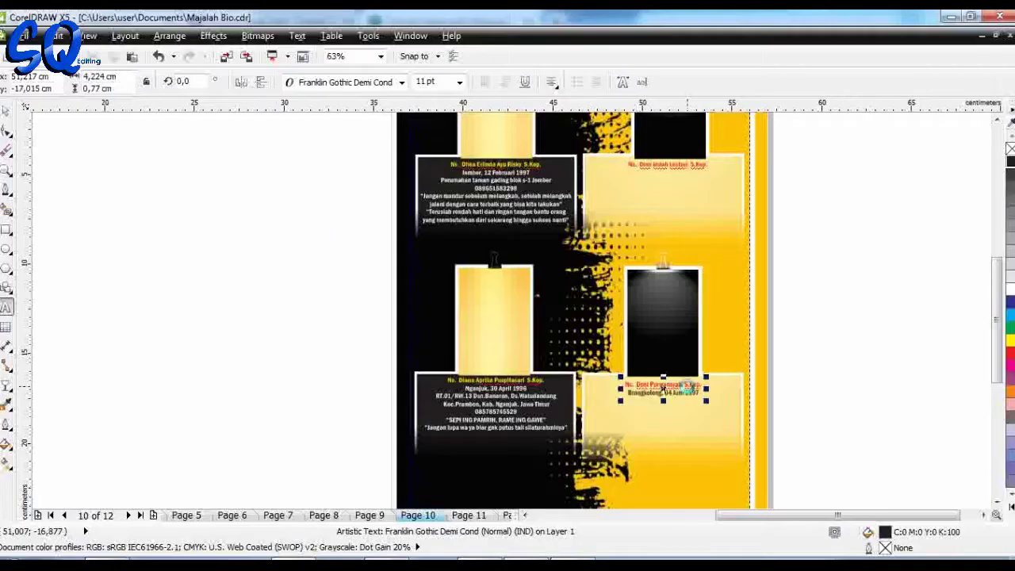
Add the row 35 home address to the lower-right profile and abbreviate it to fit the box width
{"action": "key", "text": "alt+Tab"}
{"action": "key", "text": "Right"}
{"action": "key", "text": "ctrl+c"}
{"action": "key", "text": "alt+Tab"}
{"action": "key", "text": "ctrl+v"}
{"action": "key", "text": "BackSpace"}
{"action": "key", "text": "BackSpace"}
{"action": "key", "text": "BackSpace"}
{"action": "key", "text": "BackSpace"}
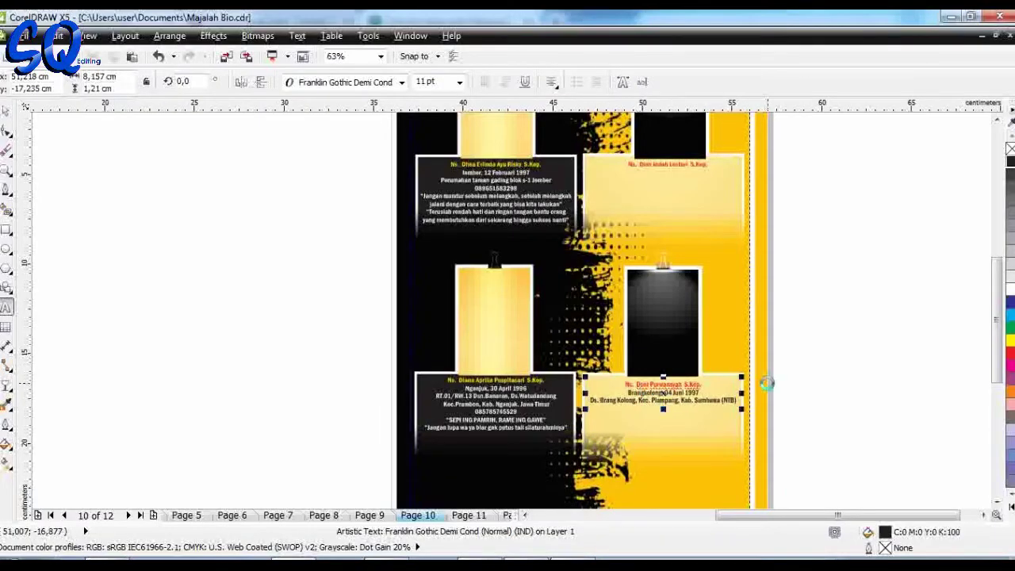
Add the row 35 phone number below the address in the lower-right profile
{"action": "key", "text": "alt+Tab"}
{"action": "key", "text": "Right"}
{"action": "key", "text": "ctrl+c"}
{"action": "key", "text": "alt+Tab"}
{"action": "key", "text": "ctrl+v"}
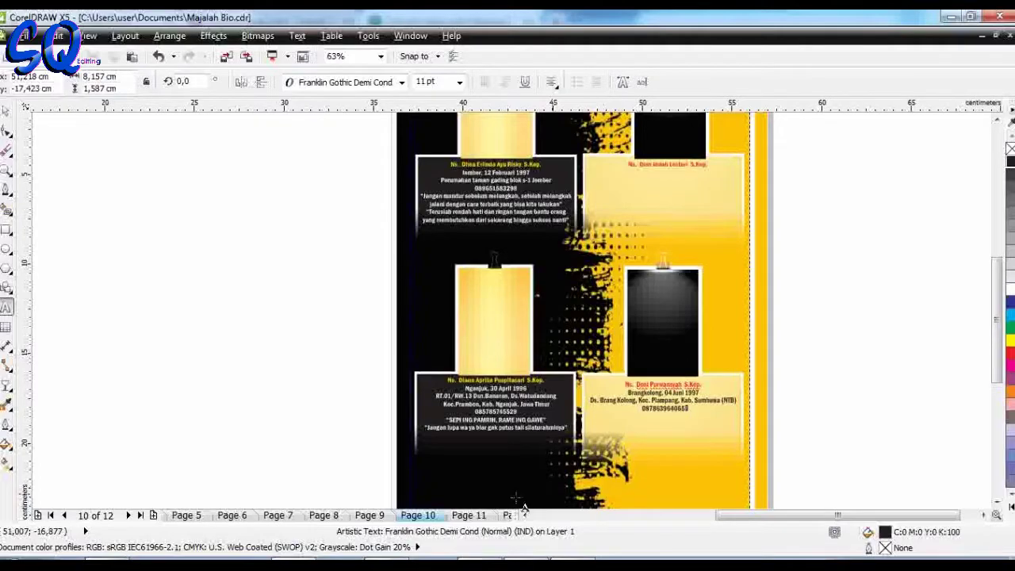
Add the row 35 motto below the phone number and break it into three lines
{"action": "key", "text": "alt+Tab"}
{"action": "key", "text": "Right"}
{"action": "key", "text": "ctrl+c"}
{"action": "key", "text": "alt+Tab"}
{"action": "key", "text": "ctrl+v"}
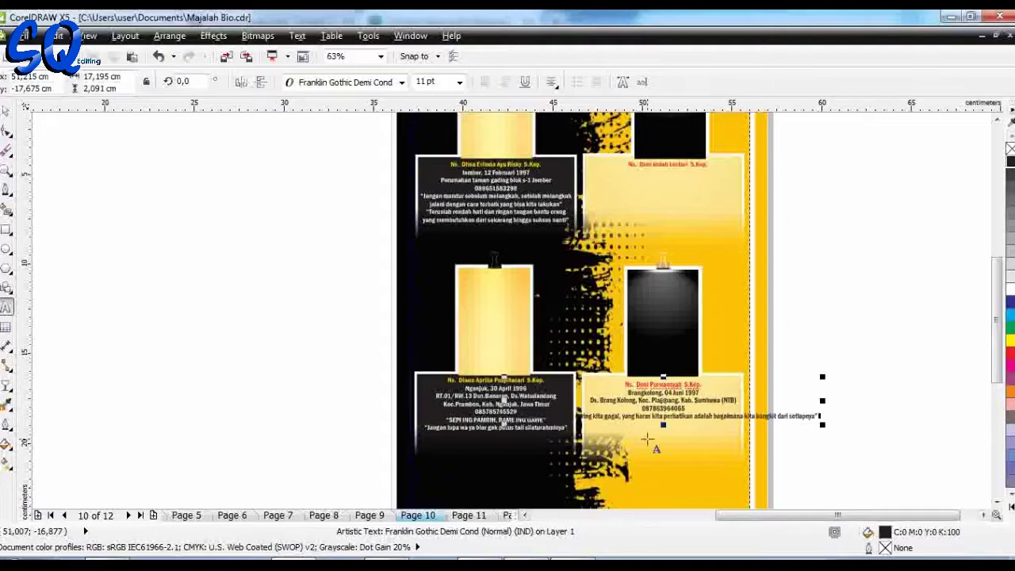
{"action": "key", "text": "Return"}
{"action": "left_click", "coordinate": [676, 424]}
{"action": "key", "text": "Return"}
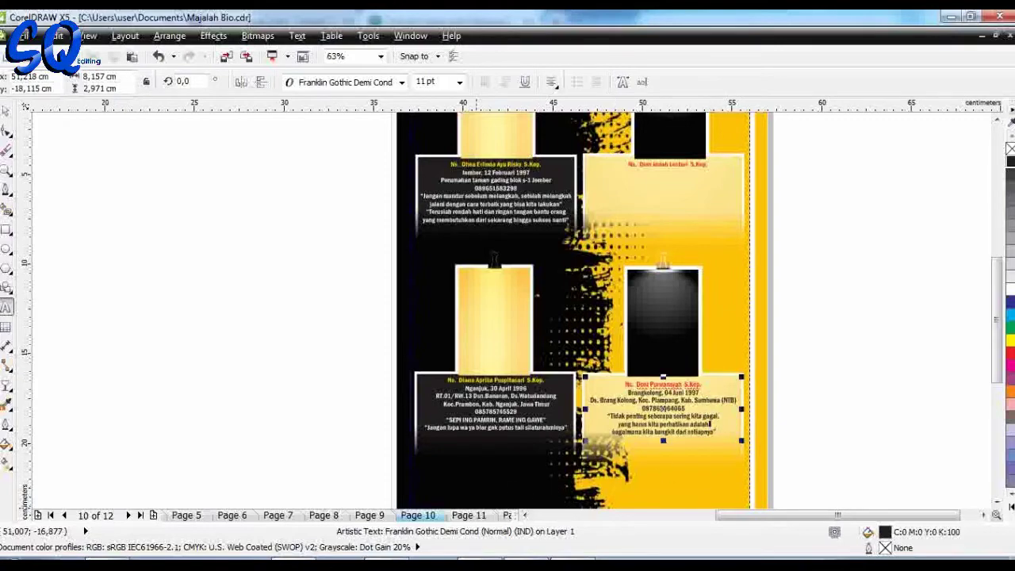
Add the row 35 message on a new line below the motto in the lower-right profile
{"action": "key", "text": "alt+Tab"}
{"action": "key", "text": "Right"}
{"action": "key", "text": "ctrl+c"}
{"action": "key", "text": "alt+Tab"}
{"action": "left_click", "coordinate": [721, 431]}
{"action": "key", "text": "Return"}
{"action": "key", "text": "ctrl+v"}
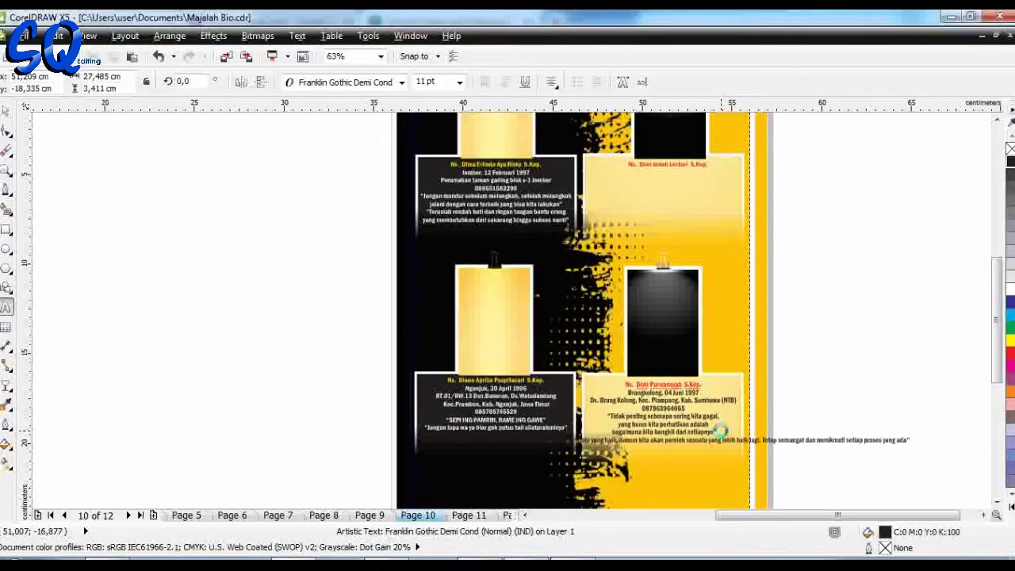
Break the long message into four lines so it fits the width of the lower-right box
{"action": "key", "text": "Return"}
{"action": "left_click", "coordinate": [649, 439]}
{"action": "key", "text": "Return"}
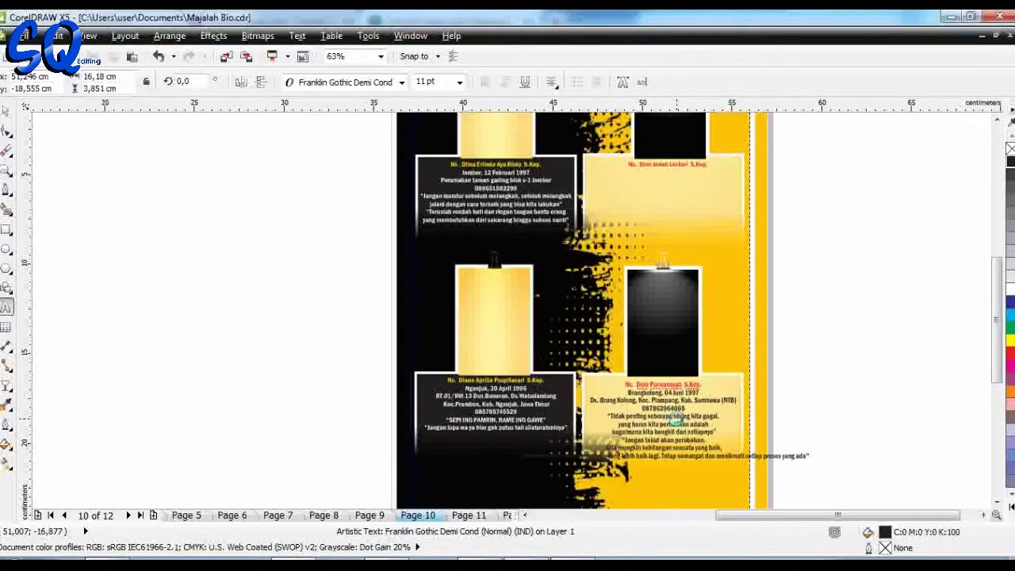
{"action": "key", "text": "Return"}
Extend the lower-right cream text box downwards so it holds the whole profile text
{"action": "left_click", "coordinate": [7, 109]}
{"action": "left_click", "coordinate": [746, 426]}
{"action": "mouse_move", "coordinate": [671, 499]}
{"action": "left_mouse_down"}
{"action": "mouse_move", "coordinate": [675, 442]}
{"action": "mouse_move", "coordinate": [665, 498]}
{"action": "left_mouse_up"}
{"action": "left_click", "coordinate": [753, 329]}
{"action": "left_click", "coordinate": [745, 327]}
{"action": "left_click", "coordinate": [838, 367]}
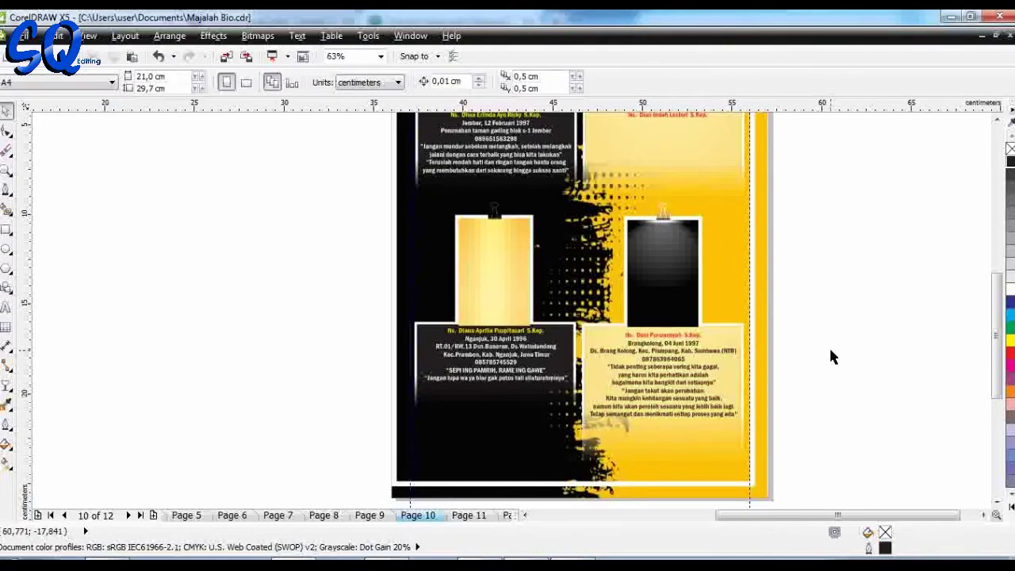
Mirror the photo of the woman with glasses horizontally and scale it down to about 8.25 cm beside page 10
{"action": "scroll", "coordinate": [839, 367], "scroll_direction": "down", "scroll_amount": 2}
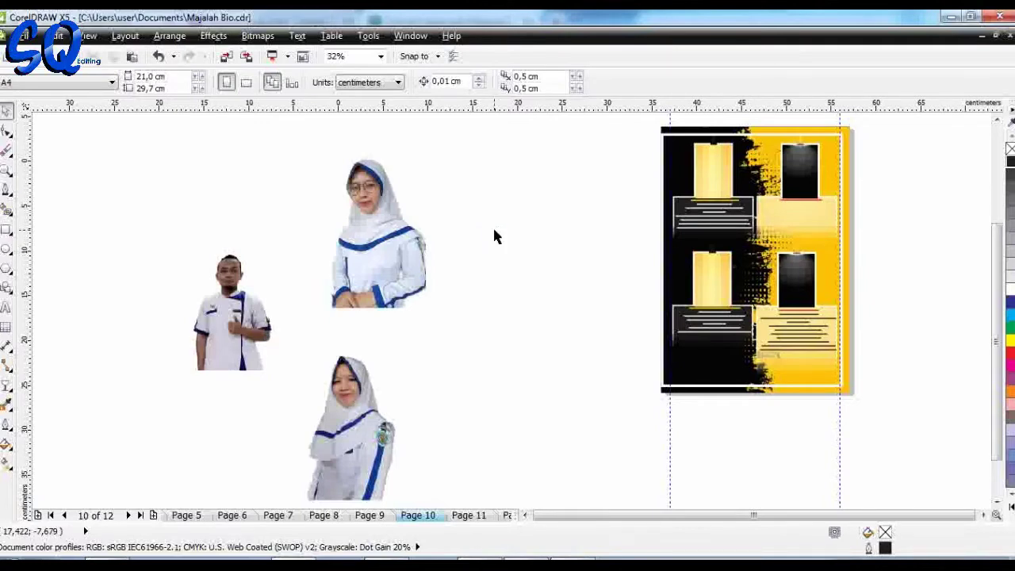
{"action": "left_click", "coordinate": [370, 515]}
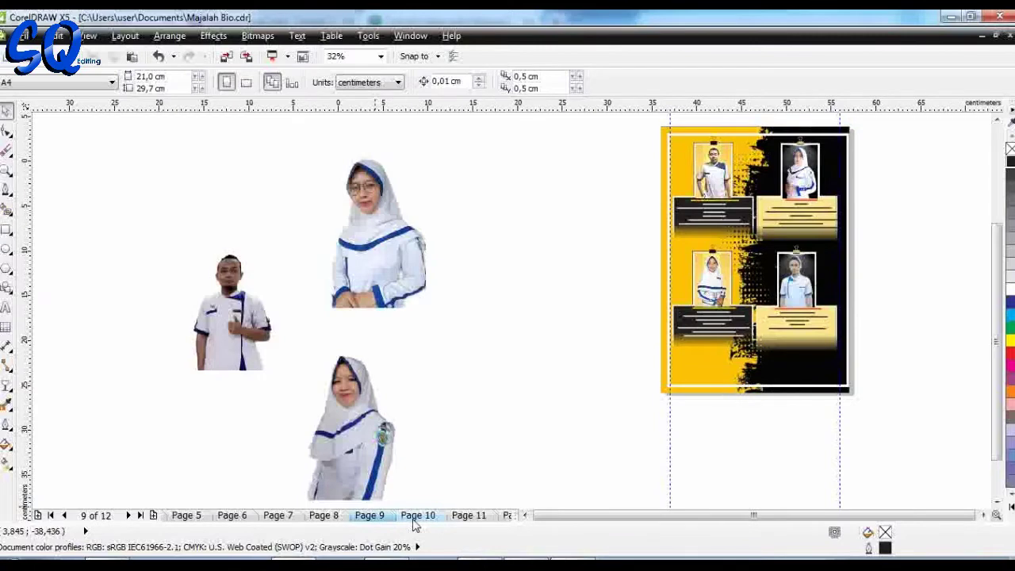
{"action": "left_click", "coordinate": [417, 517]}
{"action": "left_click", "coordinate": [376, 214]}
{"action": "left_click", "coordinate": [300, 84]}
{"action": "left_click_drag", "start_coordinate": [474, 120], "coordinate": [364, 230]}
{"action": "left_click_drag", "start_coordinate": [327, 277], "coordinate": [529, 215]}
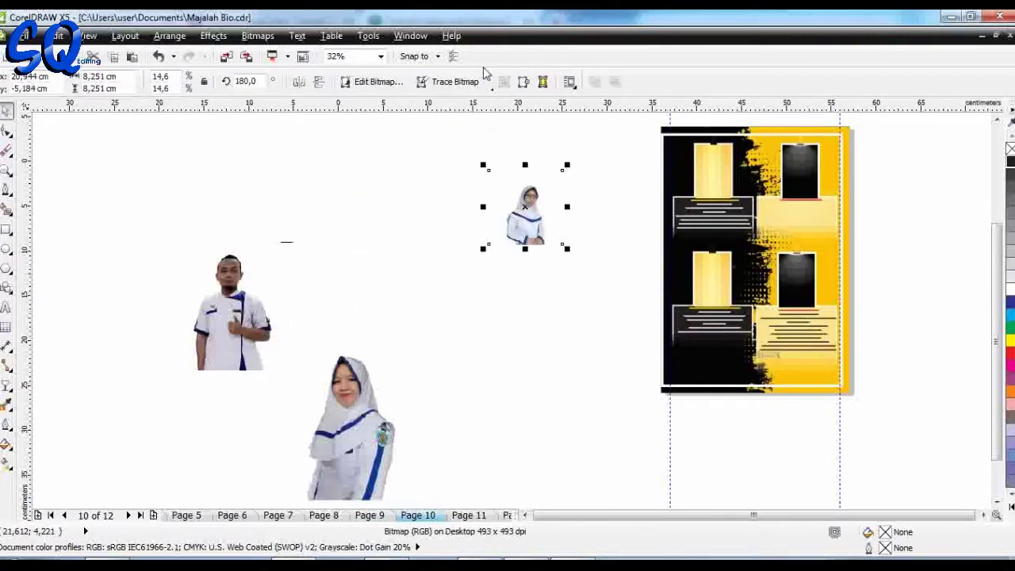
Try to trace the sleeve and shoulder edge of the woman with glasses using the Pen tool
{"action": "left_click", "coordinate": [6, 170]}
{"action": "left_click", "coordinate": [528, 208]}
{"action": "left_click", "coordinate": [541, 337]}
{"action": "left_click", "coordinate": [453, 356]}
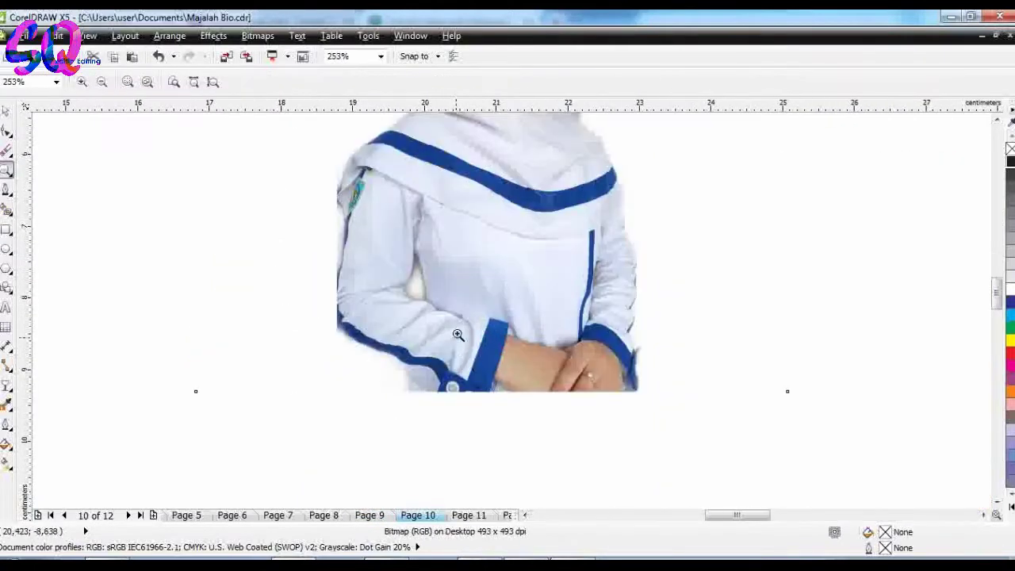
{"action": "left_click", "coordinate": [7, 191]}
{"action": "left_click", "coordinate": [406, 392]}
{"action": "left_click", "coordinate": [409, 371]}
{"action": "left_click", "coordinate": [387, 362]}
{"action": "left_click", "coordinate": [361, 350]}
{"action": "left_click", "coordinate": [346, 344]}
{"action": "left_click", "coordinate": [336, 332]}
{"action": "left_click", "coordinate": [342, 232]}
{"action": "left_click", "coordinate": [343, 209]}
{"action": "left_click", "coordinate": [347, 165]}
{"action": "left_click", "coordinate": [353, 149]}
{"action": "left_click", "coordinate": [372, 135]}
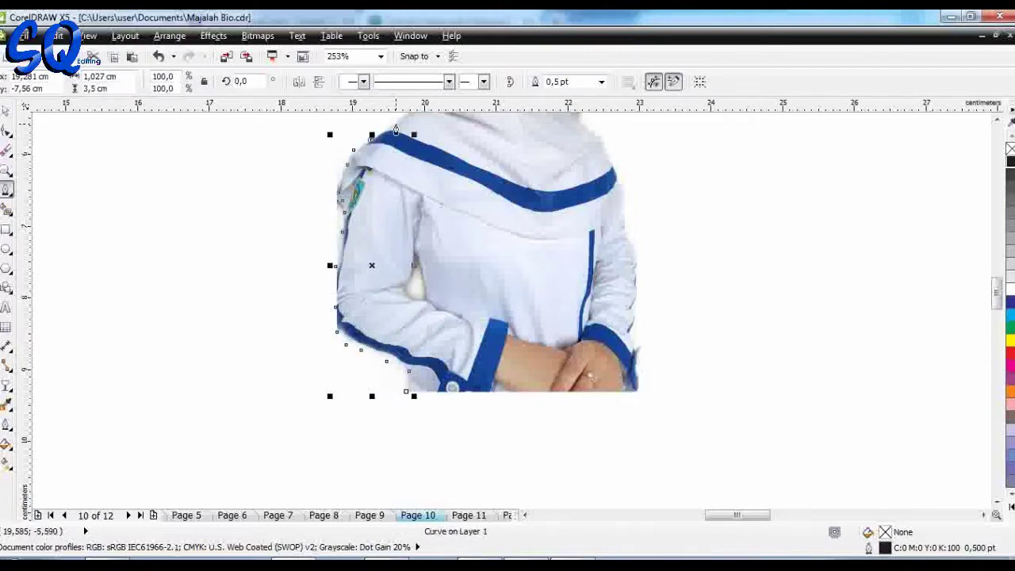
{"action": "left_click", "coordinate": [996, 145]}
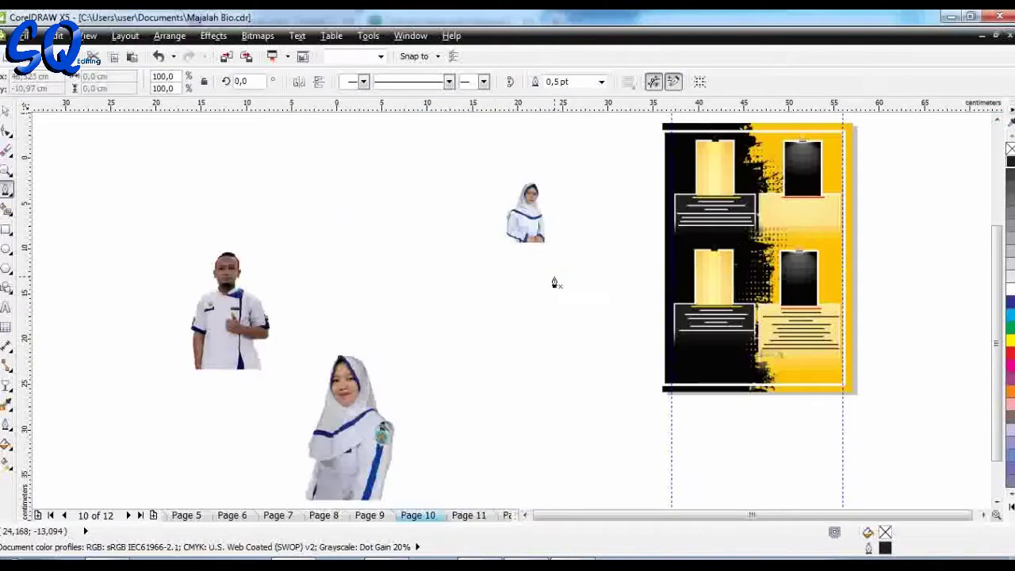
Cut and paste the photo of the woman with glasses onto Layer 1 and convert it to a 300 dpi CMYK bitmap
{"action": "mouse_move", "coordinate": [341, 428]}
{"action": "left_mouse_down"}
{"action": "mouse_move", "coordinate": [285, 333]}
{"action": "mouse_move", "coordinate": [361, 306]}
{"action": "left_mouse_up"}
{"action": "left_click", "coordinate": [519, 232]}
{"action": "key", "text": "ctrl+x"}
{"action": "key", "text": "ctrl+v"}
{"action": "left_click_drag", "start_coordinate": [532, 206], "coordinate": [504, 253]}
{"action": "left_click", "coordinate": [268, 38]}
{"action": "left_click", "coordinate": [288, 52]}
{"action": "left_click", "coordinate": [478, 367]}
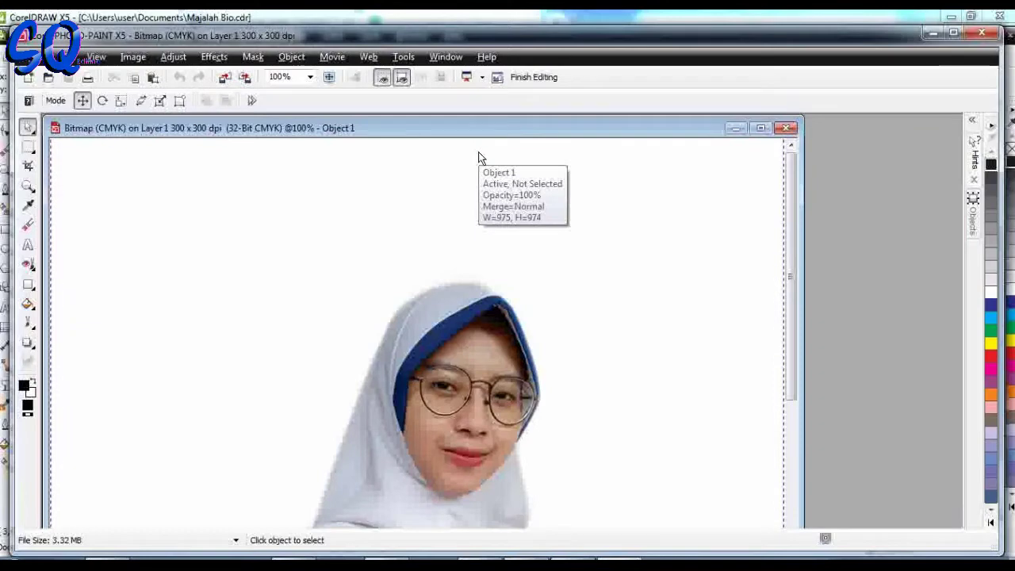
Try to remove the white background and the gap beside the arm with the Magic Wand Mask at tolerance 10
{"action": "scroll", "coordinate": [480, 272], "scroll_direction": "down", "scroll_amount": 1}
{"action": "left_click", "coordinate": [32, 151]}
{"action": "left_click", "coordinate": [102, 229]}
{"action": "left_click", "coordinate": [294, 241]}
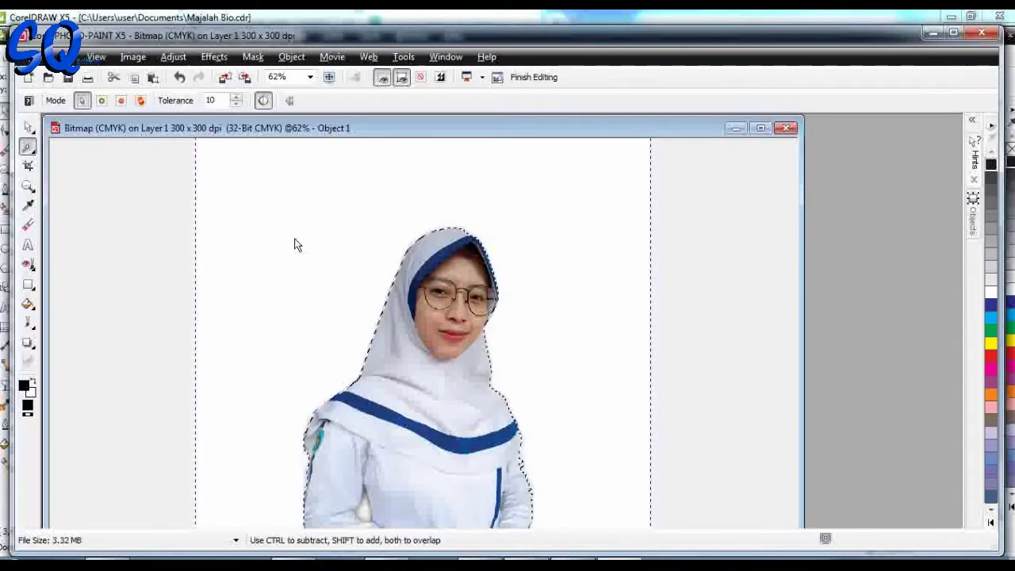
{"action": "key", "text": "Delete"}
{"action": "left_click", "coordinate": [368, 513]}
{"action": "key", "text": "Delete"}
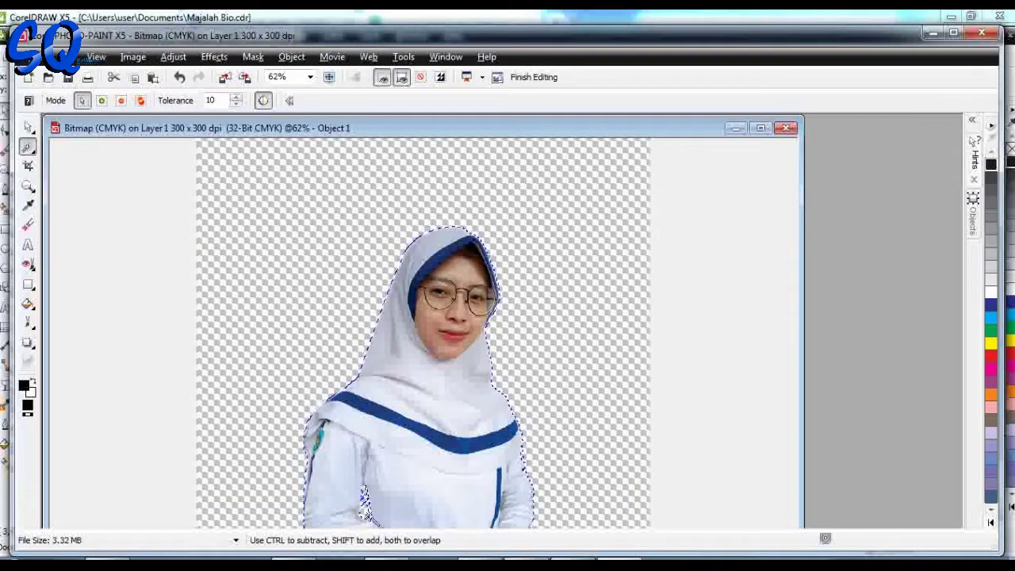
{"action": "left_click", "coordinate": [982, 33]}
{"action": "left_click", "coordinate": [471, 331]}
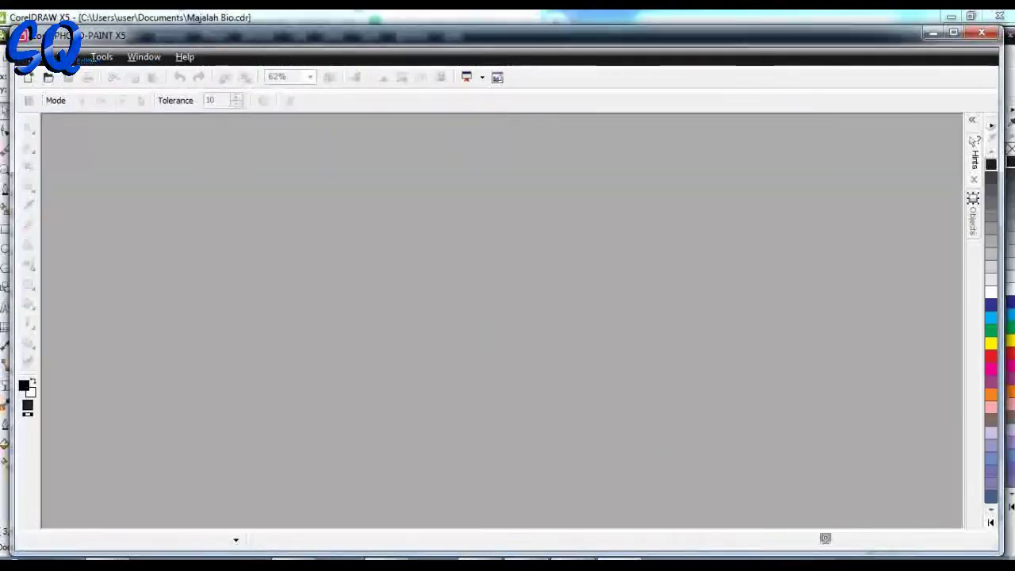
Try the photo of the woman with glasses over the upper-left frame, then return it beside page 10
{"action": "mouse_move", "coordinate": [499, 250]}
{"action": "left_mouse_down"}
{"action": "mouse_move", "coordinate": [714, 183]}
{"action": "mouse_move", "coordinate": [585, 230]}
{"action": "mouse_move", "coordinate": [748, 200]}
{"action": "left_mouse_up"}
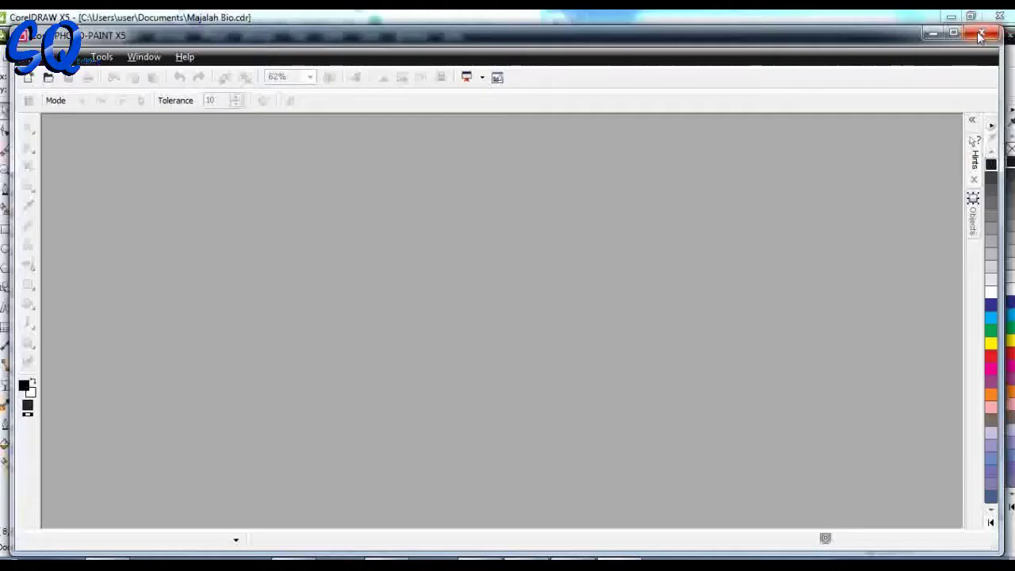
{"action": "left_click", "coordinate": [980, 37]}
{"action": "left_click", "coordinate": [530, 339]}
{"action": "left_click_drag", "start_coordinate": [527, 240], "coordinate": [706, 199]}
{"action": "left_click_drag", "start_coordinate": [706, 198], "coordinate": [501, 239]}
Edit the bitmap of the woman with glasses, mask and delete its white background at tolerance 10, and save it back
{"action": "left_click", "coordinate": [380, 82]}
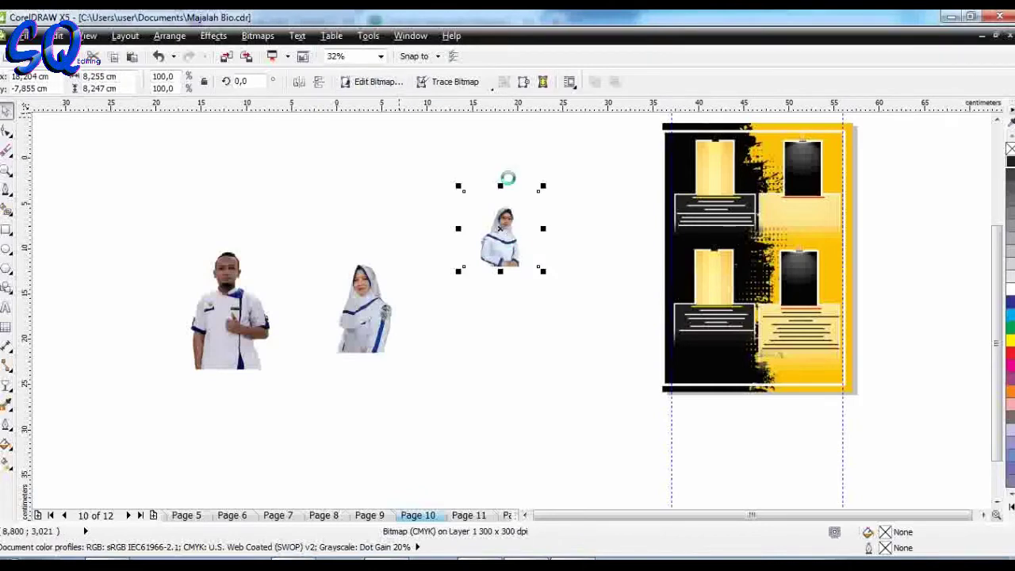
{"action": "scroll", "coordinate": [508, 183], "scroll_direction": "down", "scroll_amount": 2}
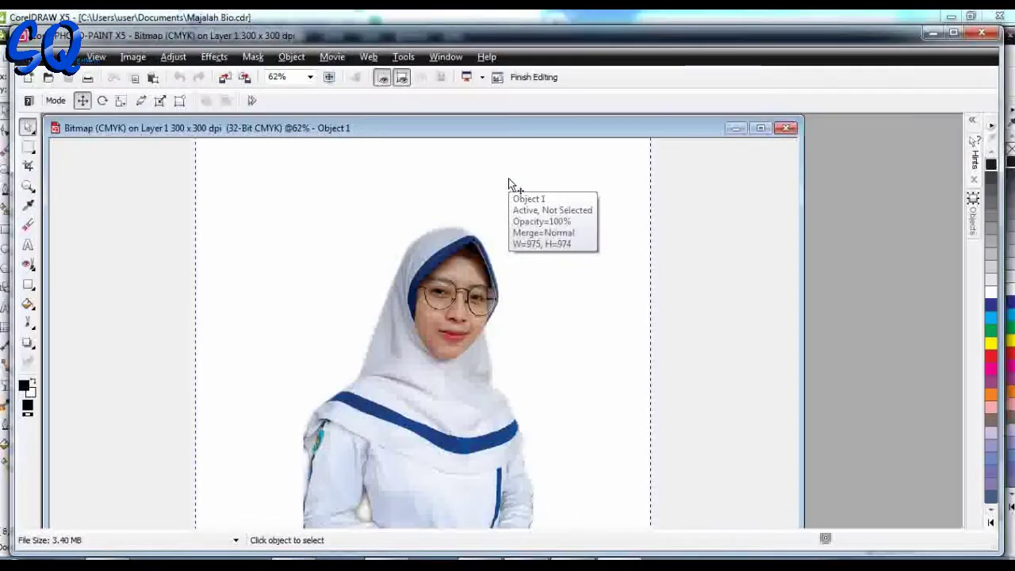
{"action": "left_click", "coordinate": [31, 150]}
{"action": "left_click", "coordinate": [95, 229]}
{"action": "left_click", "coordinate": [102, 229]}
{"action": "left_click", "coordinate": [354, 259]}
{"action": "key", "text": "Delete"}
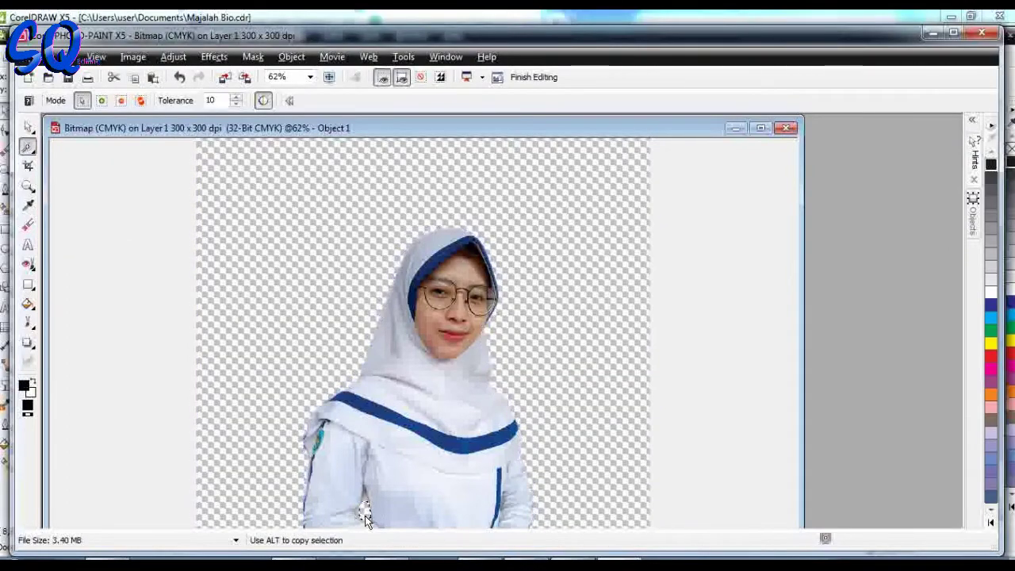
{"action": "key", "text": "ctrl+z"}
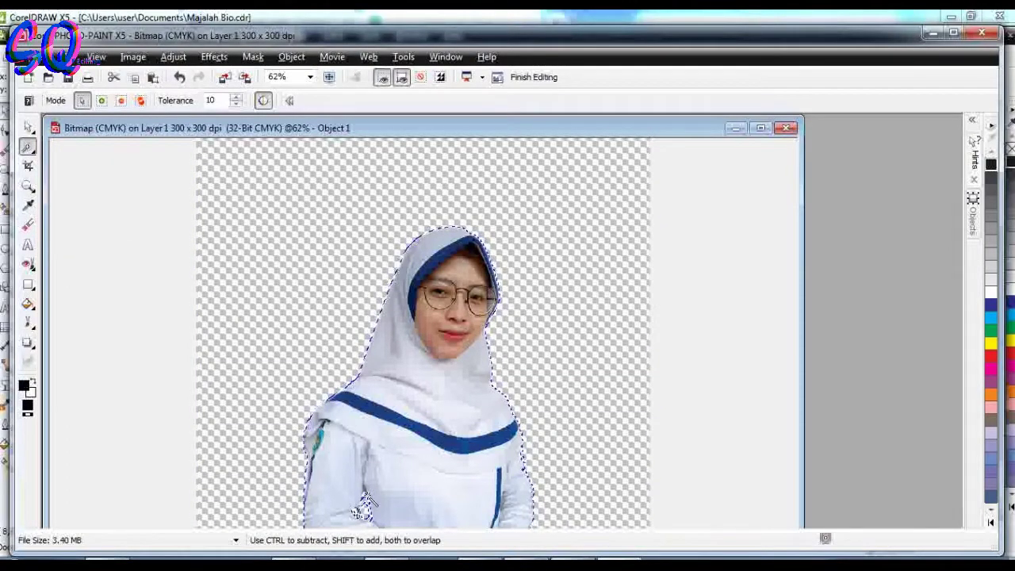
{"action": "left_click", "coordinate": [983, 33]}
{"action": "left_click", "coordinate": [489, 337]}
Place the cut-out of the woman with glasses in page 10's upper-left frame and scale it to about 3.55 × 5.57 cm
{"action": "mouse_move", "coordinate": [516, 241]}
{"action": "left_mouse_down"}
{"action": "mouse_move", "coordinate": [725, 146]}
{"action": "mouse_move", "coordinate": [719, 165]}
{"action": "left_mouse_up"}
{"action": "left_click", "coordinate": [379, 517]}
{"action": "left_click", "coordinate": [415, 517]}
{"action": "left_click", "coordinate": [6, 171]}
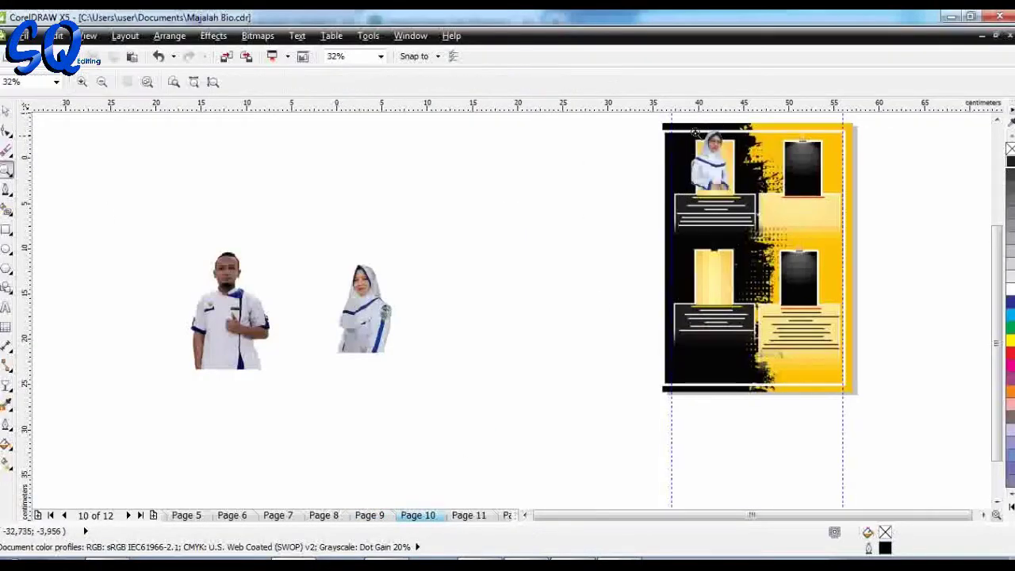
{"action": "left_click", "coordinate": [727, 150]}
{"action": "left_click", "coordinate": [6, 112]}
{"action": "left_click", "coordinate": [480, 325]}
{"action": "left_click_drag", "start_coordinate": [515, 264], "coordinate": [499, 292]}
{"action": "left_click_drag", "start_coordinate": [483, 365], "coordinate": [496, 376]}
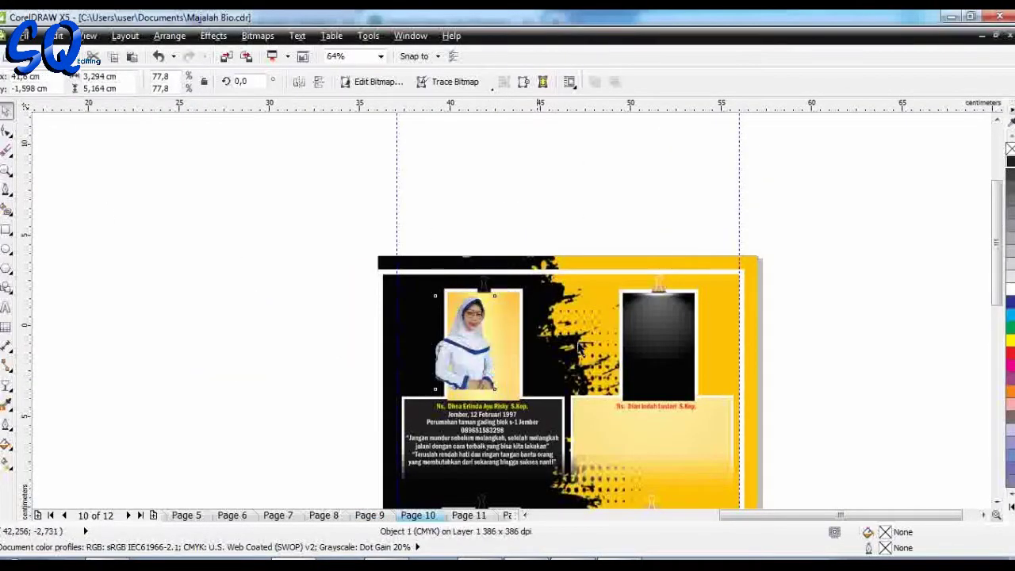
{"action": "mouse_move", "coordinate": [514, 300]}
{"action": "left_mouse_down"}
{"action": "mouse_move", "coordinate": [533, 286]}
{"action": "mouse_move", "coordinate": [521, 294]}
{"action": "left_mouse_up"}
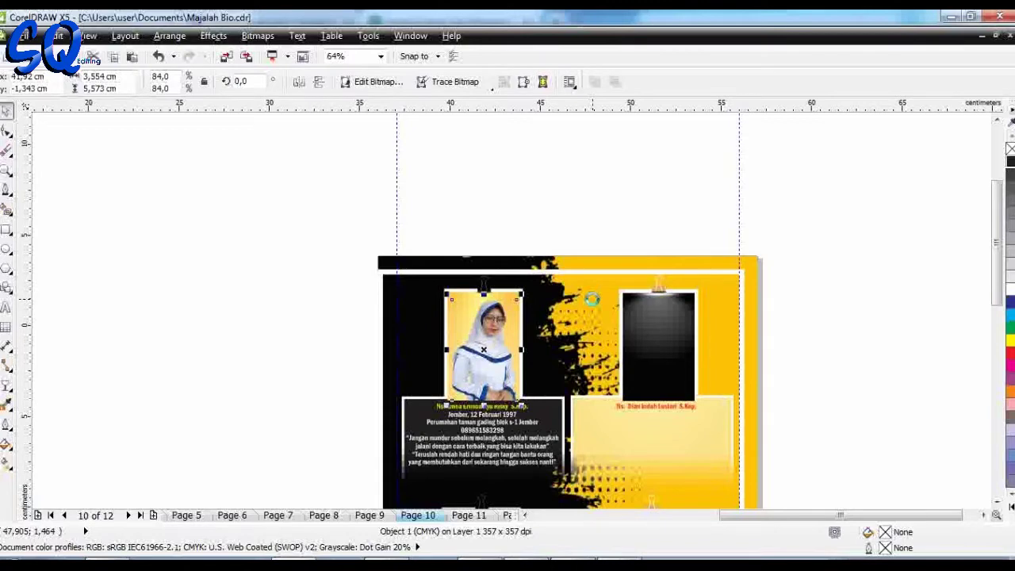
Adjust the framed photo to temperature 5.297, tint 4, saturation 6, brightness 16, contrast 4, highlights 7, shadows 10 and midtones 20
{"action": "left_click", "coordinate": [258, 36]}
{"action": "left_click", "coordinate": [278, 106]}
{"action": "left_click", "coordinate": [508, 324]}
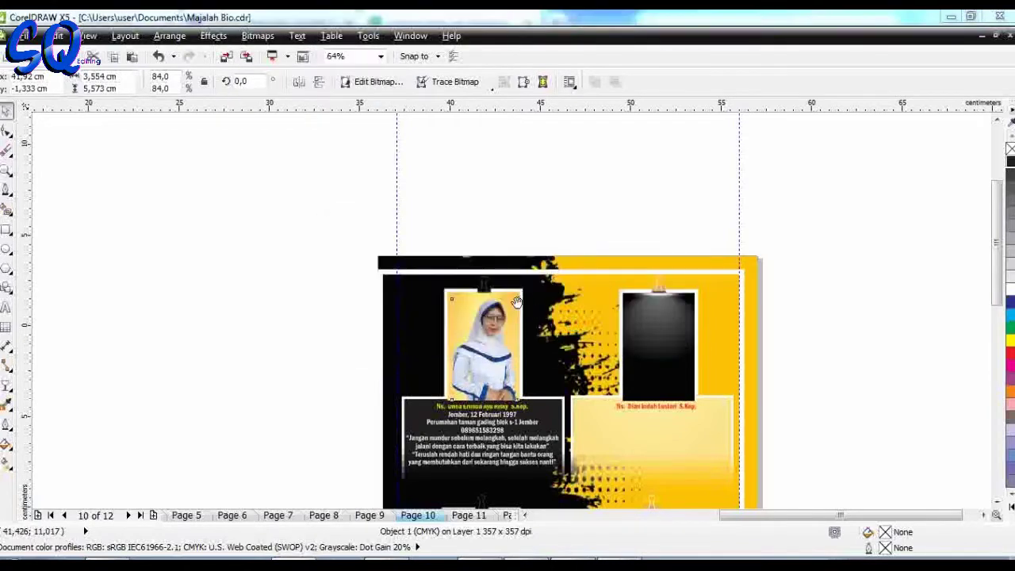
{"action": "left_click_drag", "start_coordinate": [899, 101], "coordinate": [908, 257]}
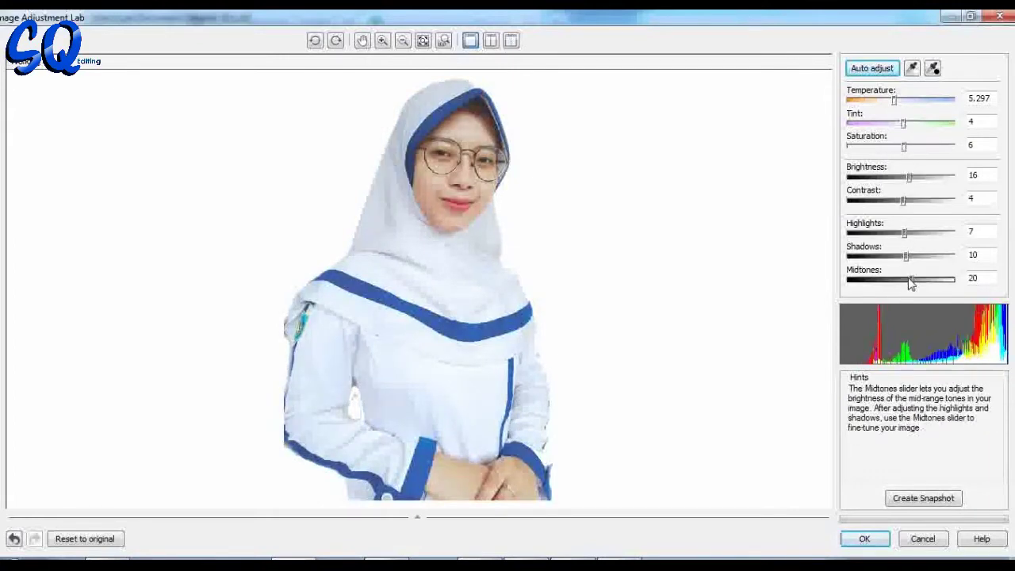
{"action": "left_click", "coordinate": [866, 538]}
Mirror the photo of the woman without glasses horizontally and scale it to about 5.82 × 7.77 cm closer to page 10
{"action": "key", "text": "F4"}
{"action": "left_click", "coordinate": [343, 362]}
{"action": "left_click", "coordinate": [299, 81]}
{"action": "left_click_drag", "start_coordinate": [309, 329], "coordinate": [465, 249]}
{"action": "left_click_drag", "start_coordinate": [517, 216], "coordinate": [484, 261]}
Try to convert the photo of the woman without glasses to a bitmap
{"action": "left_click", "coordinate": [257, 36]}
{"action": "left_click", "coordinate": [293, 53]}
{"action": "left_click", "coordinate": [474, 372]}
{"action": "left_click", "coordinate": [631, 323]}
{"action": "left_click", "coordinate": [257, 35]}
{"action": "left_click", "coordinate": [285, 50]}
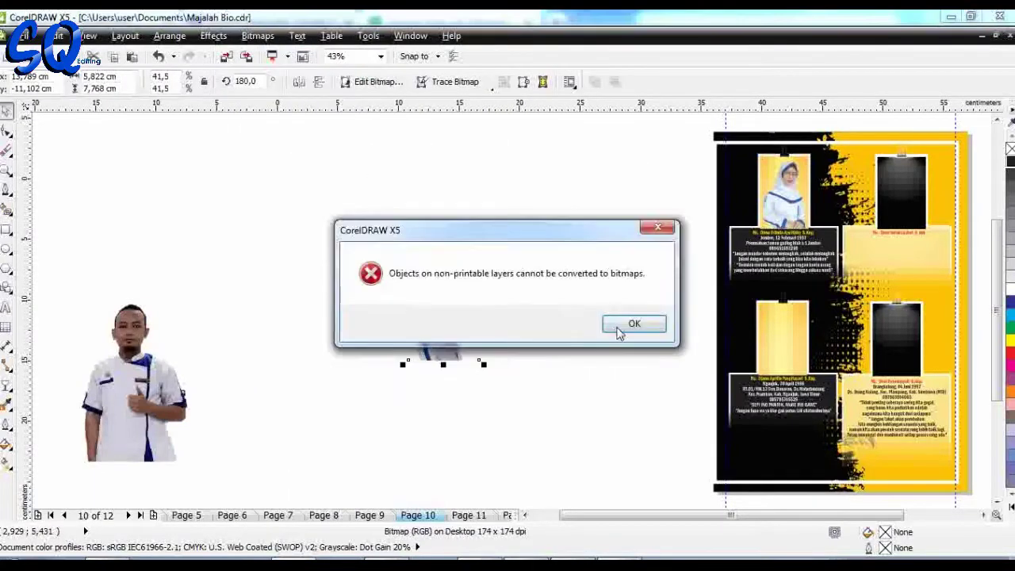
{"action": "left_click", "coordinate": [635, 322]}
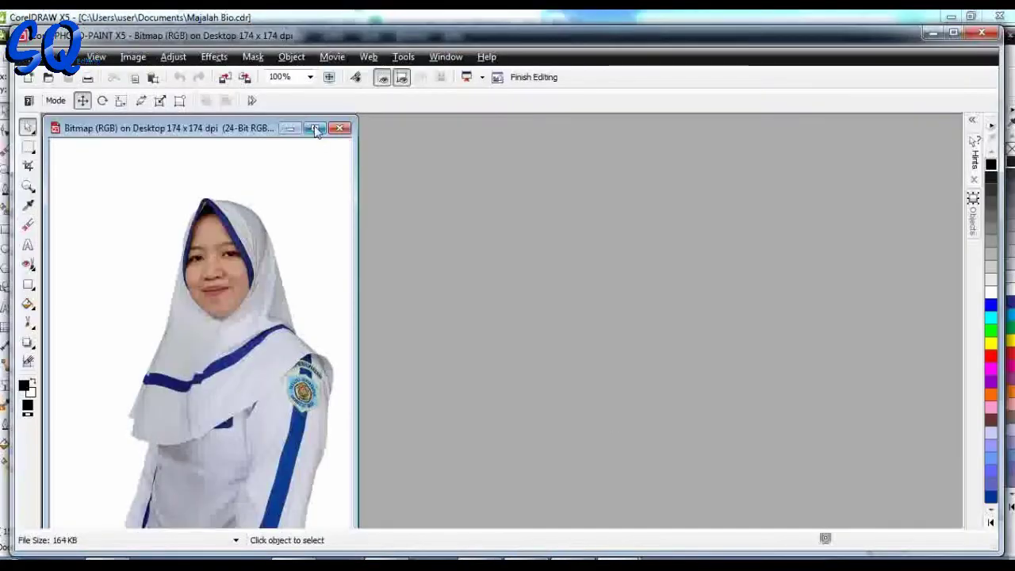
Try to mask out the white background of the photo of the woman without glasses in PHOTO-PAINT
{"action": "left_click", "coordinate": [314, 127]}
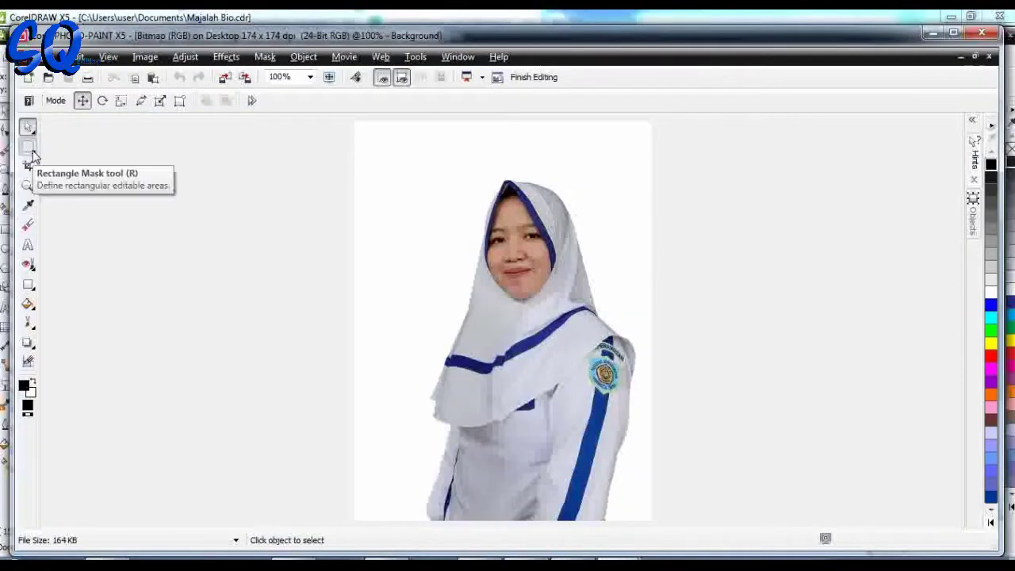
{"action": "left_click", "coordinate": [28, 146]}
{"action": "left_click", "coordinate": [28, 147]}
{"action": "left_click", "coordinate": [95, 229]}
{"action": "left_click", "coordinate": [412, 220]}
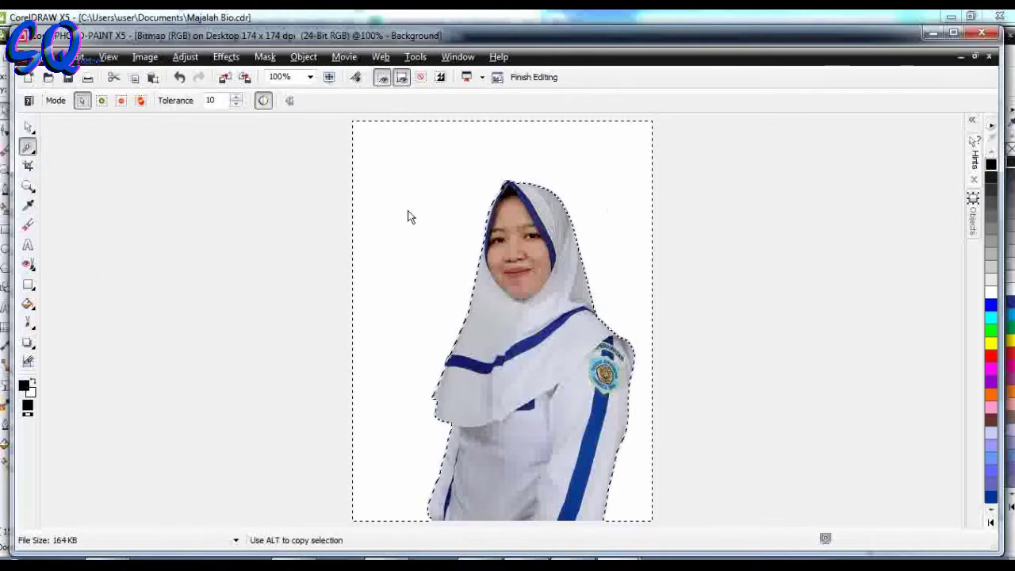
{"action": "key", "text": "ctrl+F4"}
{"action": "left_click", "coordinate": [475, 331]}
Retry converting the mirrored photo of the woman without glasses to a bitmap
{"action": "left_click", "coordinate": [257, 36]}
{"action": "left_click", "coordinate": [266, 54]}
{"action": "left_click", "coordinate": [481, 388]}
{"action": "left_click", "coordinate": [632, 323]}
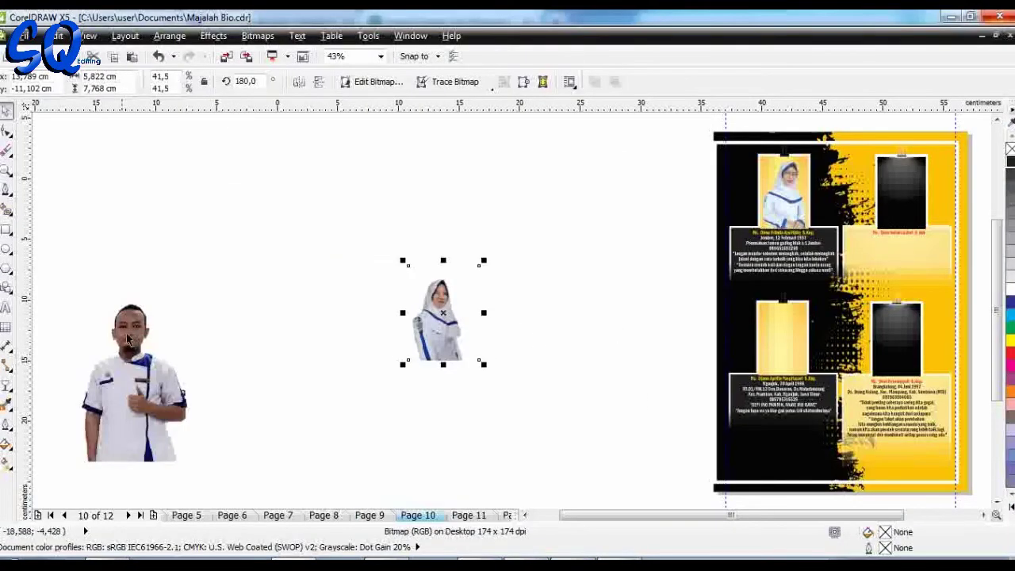
Move the man's photo closer to page 10 and try to convert it to a bitmap
{"action": "left_click_drag", "start_coordinate": [127, 339], "coordinate": [260, 269]}
{"action": "left_click", "coordinate": [258, 35]}
{"action": "left_click", "coordinate": [292, 52]}
{"action": "left_click", "coordinate": [481, 388]}
{"action": "left_click", "coordinate": [637, 326]}
Delete the photos of the woman without glasses and the man from beside page 10
{"action": "left_click", "coordinate": [445, 320]}
{"action": "key", "text": "Delete"}
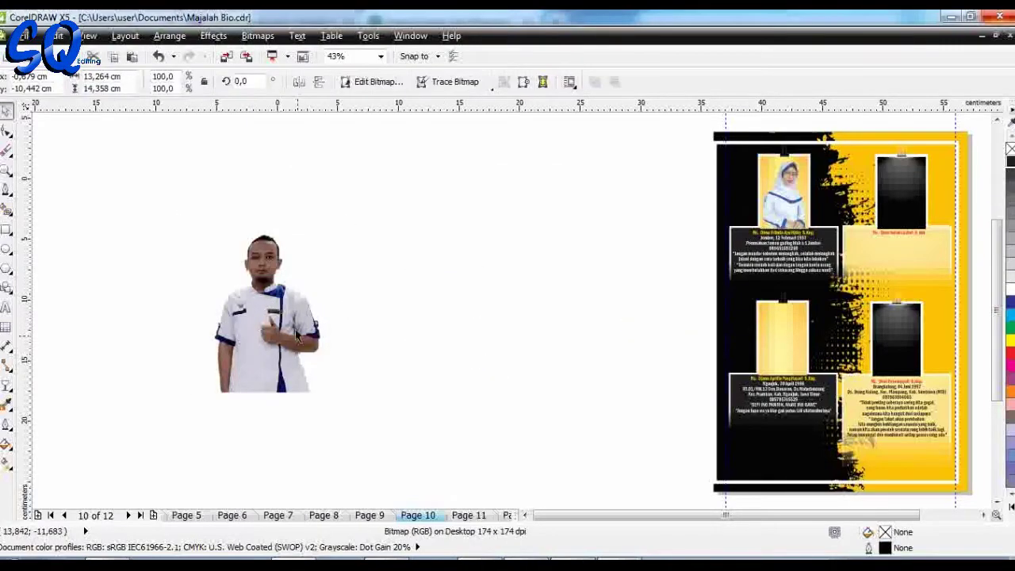
{"action": "key", "text": "Delete"}
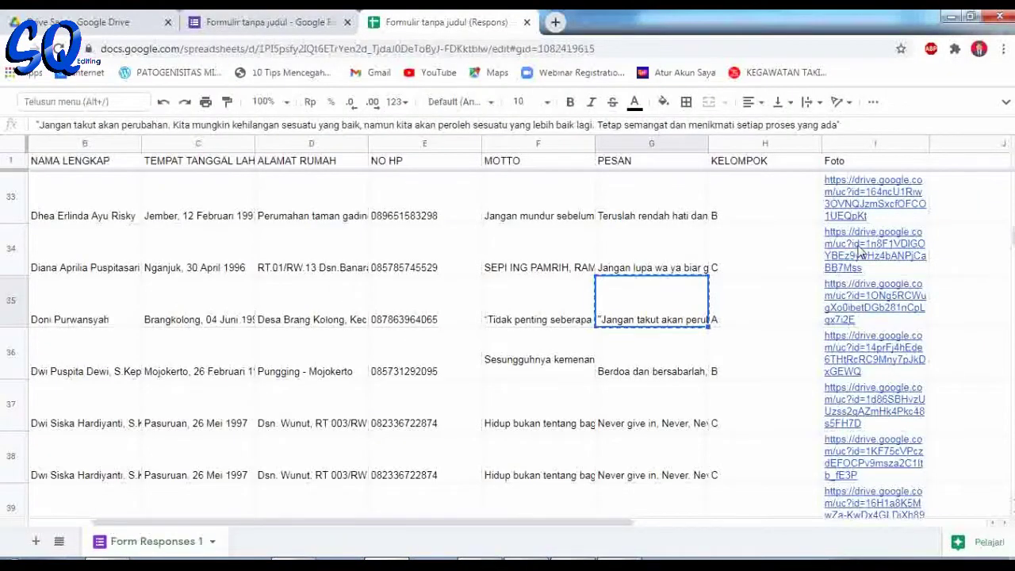
Copy the row 34 member's photo from the browser, insert it into CorelDRAW with Paste Special and move it beside page 10
{"action": "mouse_move", "coordinate": [860, 252]}
{"action": "right_click", "coordinate": [741, 333]}
{"action": "left_click", "coordinate": [785, 247]}
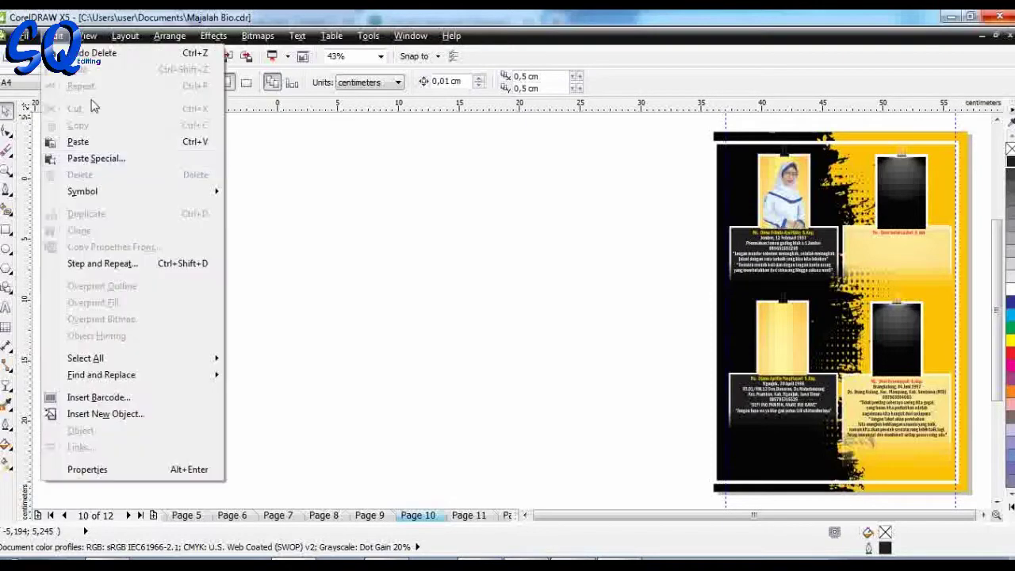
{"action": "left_click", "coordinate": [96, 159]}
{"action": "left_click", "coordinate": [465, 269]}
{"action": "left_click", "coordinate": [630, 222]}
{"action": "left_click_drag", "start_coordinate": [773, 272], "coordinate": [488, 260]}
Convert the newly pasted photo to a 300 dpi CMYK bitmap
{"action": "left_click", "coordinate": [258, 35]}
{"action": "left_click", "coordinate": [292, 53]}
{"action": "left_click", "coordinate": [481, 389]}
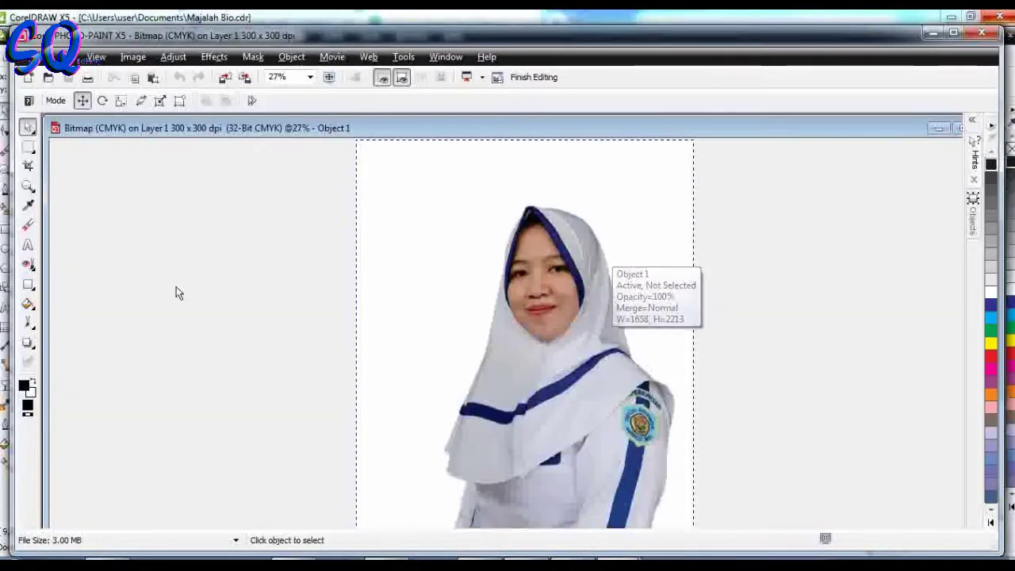
Try to delete the white background of the pasted photo with the Magic Wand Mask and finish editing
{"action": "left_click", "coordinate": [30, 151]}
{"action": "left_click", "coordinate": [34, 155]}
{"action": "left_click", "coordinate": [103, 220]}
{"action": "left_click", "coordinate": [402, 209]}
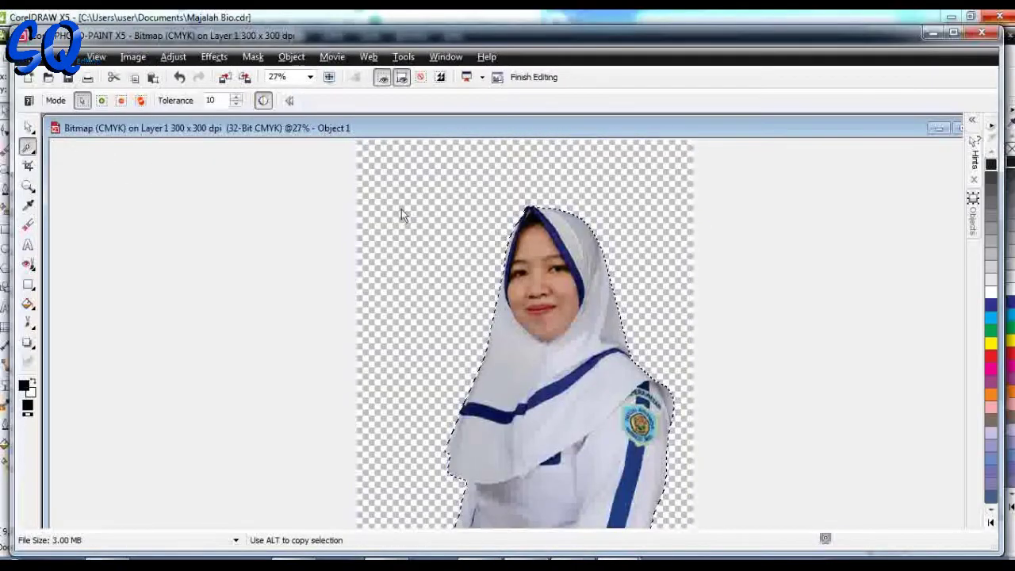
{"action": "key", "text": "Delete"}
{"action": "left_click", "coordinate": [534, 77]}
{"action": "left_click", "coordinate": [476, 330]}
Mirror the pasted photo horizontally and scale it to 50%, about 7.02 × 9.37 cm, beside page 10
{"action": "left_click", "coordinate": [299, 82]}
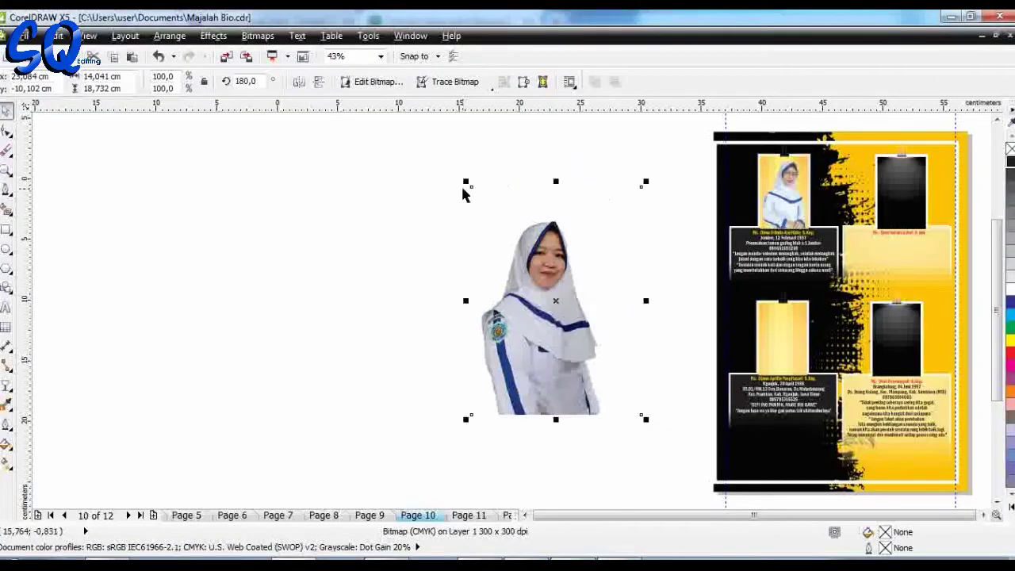
{"action": "left_click_drag", "start_coordinate": [466, 182], "coordinate": [557, 301]}
{"action": "left_click_drag", "start_coordinate": [596, 362], "coordinate": [576, 318]}
{"action": "key", "text": "Delete"}
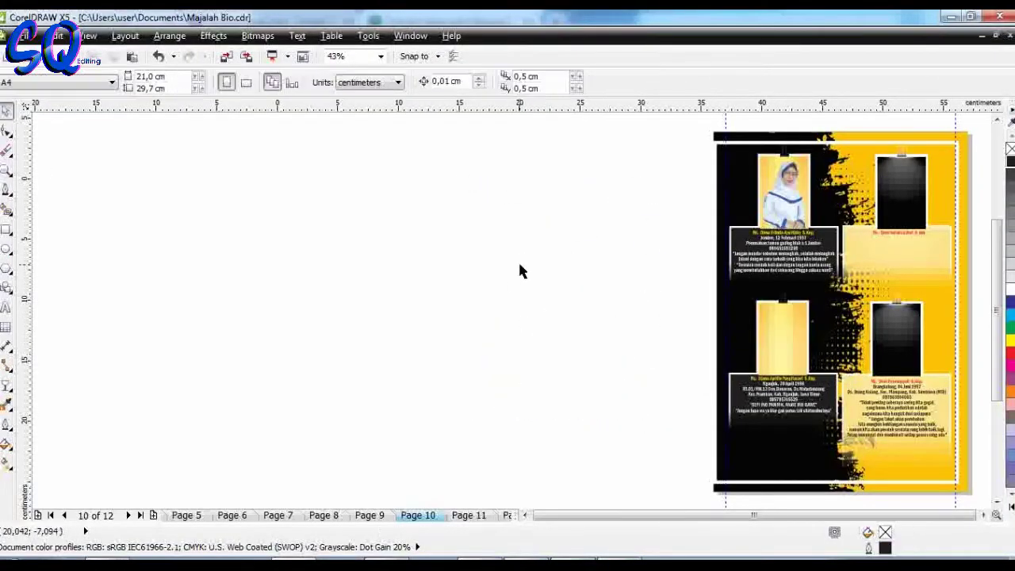
{"action": "key", "text": "ctrl+z"}
Convert the mirrored, reduced photo to a 300 dpi CMYK bitmap again
{"action": "left_click", "coordinate": [258, 35]}
{"action": "left_click", "coordinate": [295, 52]}
{"action": "left_click", "coordinate": [468, 389]}
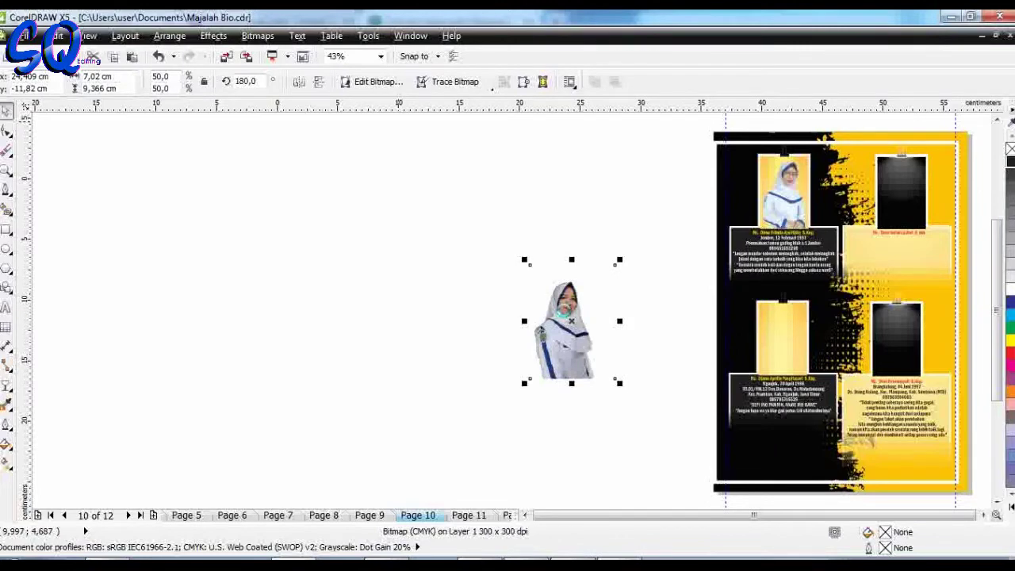
Edit the mirrored photo's bitmap, mask and delete its white background at tolerance 10, and save it back
{"action": "left_click", "coordinate": [372, 81]}
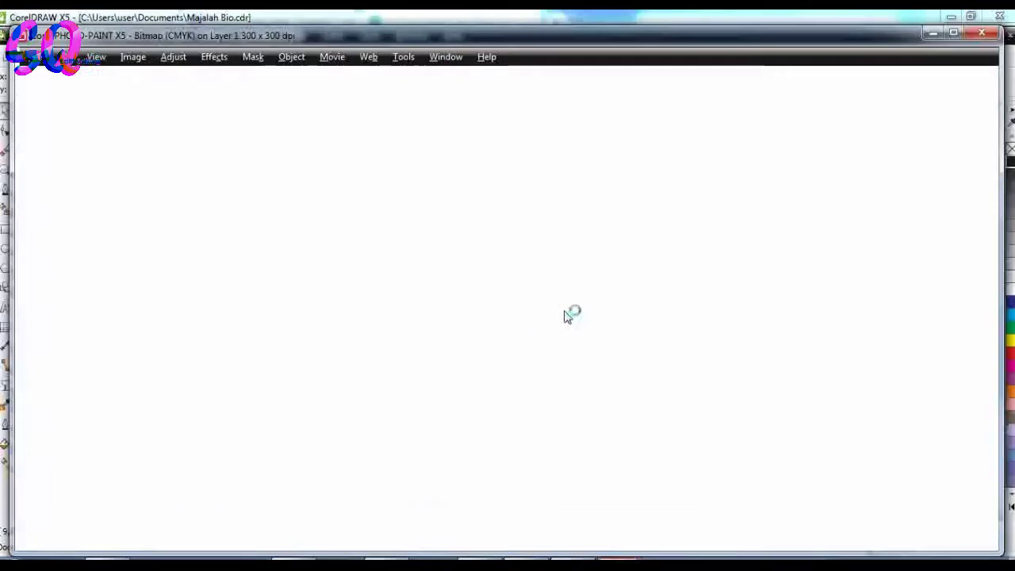
{"action": "left_click", "coordinate": [33, 150]}
{"action": "left_click", "coordinate": [87, 223]}
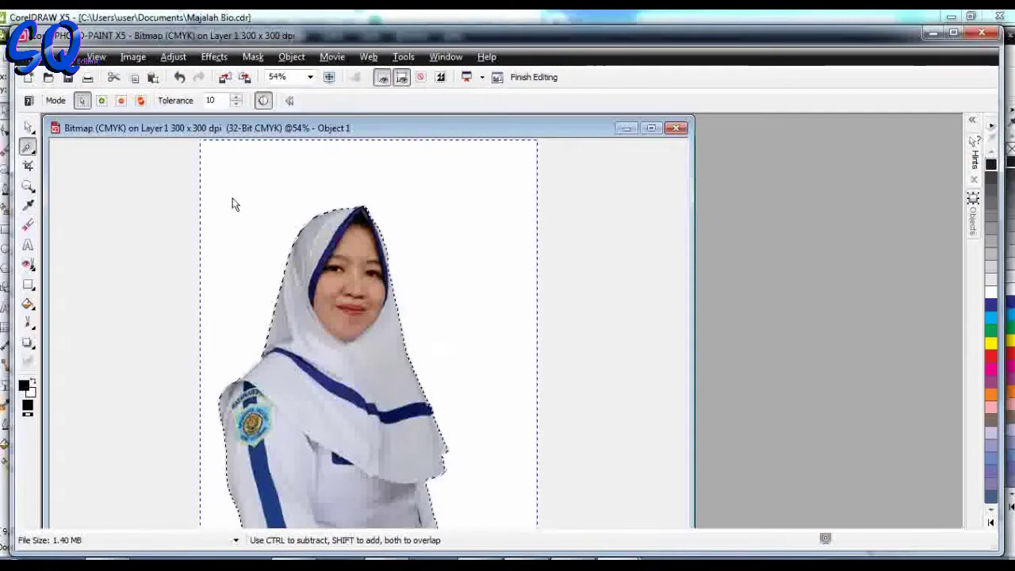
{"action": "left_click", "coordinate": [232, 200]}
{"action": "key", "text": "Delete"}
{"action": "left_click", "coordinate": [677, 129]}
{"action": "left_click", "coordinate": [484, 331]}
Place the second woman's cut-out in page 10's lower-left frame and scale it to about 3.51 × 5.70 cm
{"action": "left_click_drag", "start_coordinate": [756, 328], "coordinate": [764, 325]}
{"action": "left_click_drag", "start_coordinate": [810, 256], "coordinate": [795, 280]}
{"action": "left_click_drag", "start_coordinate": [783, 340], "coordinate": [792, 355]}
{"action": "key", "text": "z"}
{"action": "left_click", "coordinate": [778, 355]}
{"action": "key", "text": "space"}
{"action": "left_click_drag", "start_coordinate": [567, 191], "coordinate": [554, 213]}
{"action": "left_click_drag", "start_coordinate": [513, 274], "coordinate": [516, 286]}
{"action": "left_click_drag", "start_coordinate": [559, 222], "coordinate": [565, 211]}
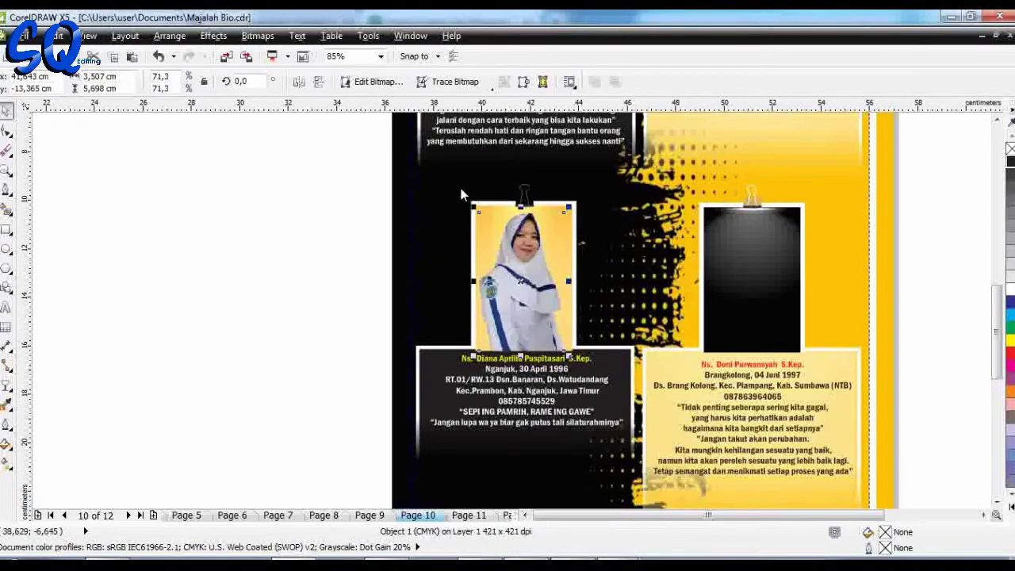
Correct the colour and tones of the lower-left frame's photo in the Image Adjustment Lab and deselect it
{"action": "left_click", "coordinate": [258, 36]}
{"action": "left_click", "coordinate": [303, 89]}
{"action": "left_click_drag", "start_coordinate": [891, 102], "coordinate": [908, 280]}
{"action": "key", "text": "Return"}
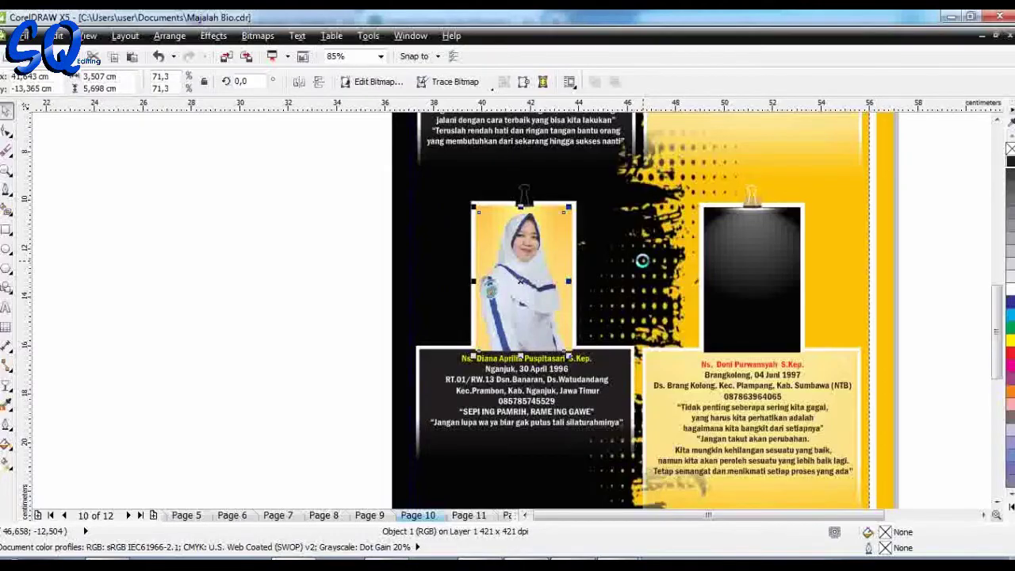
{"action": "key", "text": "F4"}
{"action": "left_click", "coordinate": [88, 138]}
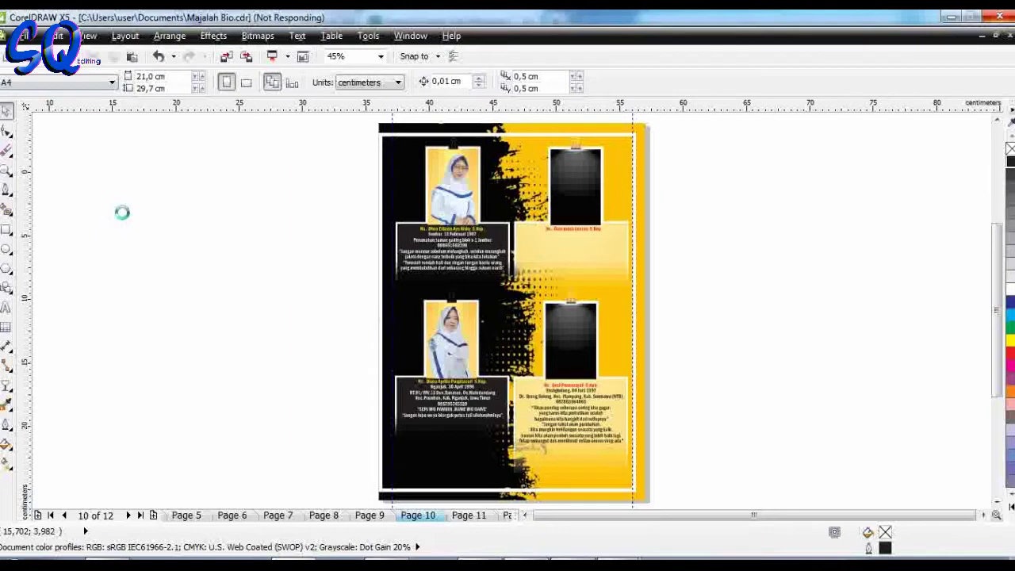
Copy the photo linked in row 35 of the form-response spreadsheet and paste it onto page 10 in CorelDRAW
{"action": "key", "text": "alt+Tab"}
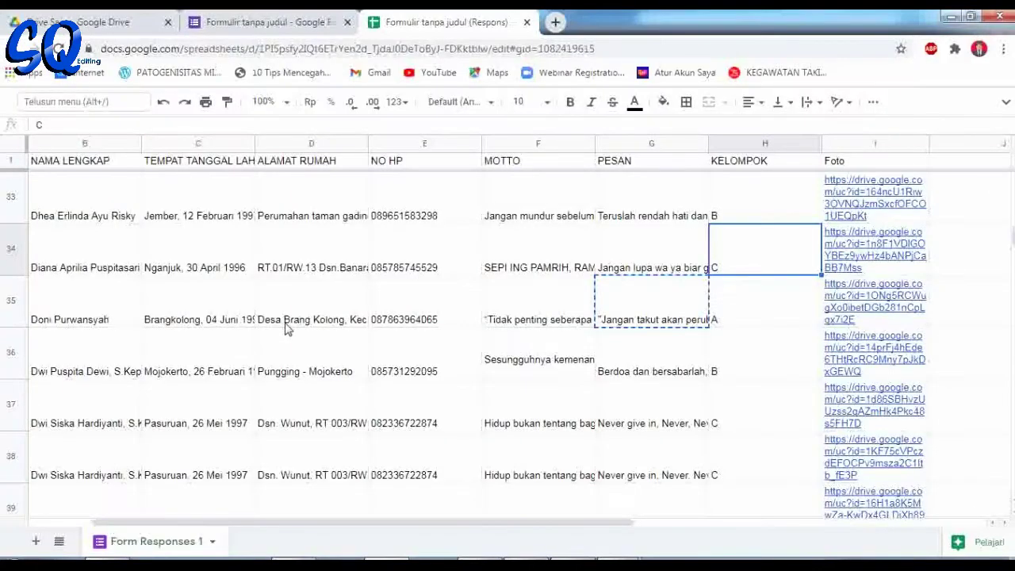
{"action": "left_click", "coordinate": [810, 309]}
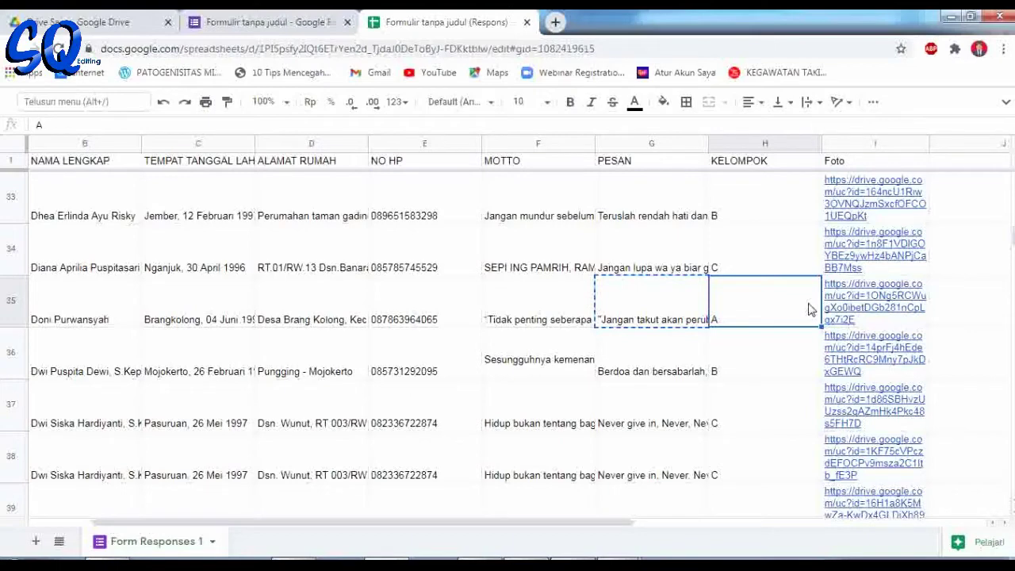
{"action": "right_click", "coordinate": [880, 301]}
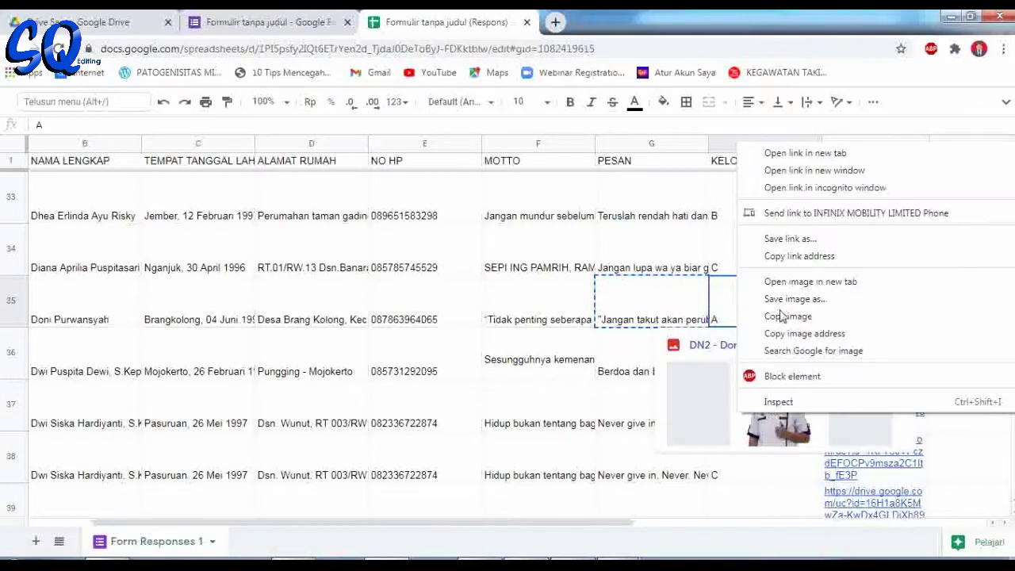
{"action": "left_click", "coordinate": [786, 315]}
{"action": "key", "text": "alt+Tab"}
{"action": "key", "text": "ctrl+v"}
Place the pasted photo on the empty area beside the page, reduce it and convert it to a 300 dpi CMYK bitmap
{"action": "left_click_drag", "start_coordinate": [580, 237], "coordinate": [317, 264]}
{"action": "left_click_drag", "start_coordinate": [271, 328], "coordinate": [305, 278]}
{"action": "left_click", "coordinate": [258, 35]}
{"action": "left_click", "coordinate": [293, 52]}
{"action": "left_click", "coordinate": [453, 396]}
Edit the man's bitmap, mask and delete its white background, and save it back to the document
{"action": "left_click", "coordinate": [377, 82]}
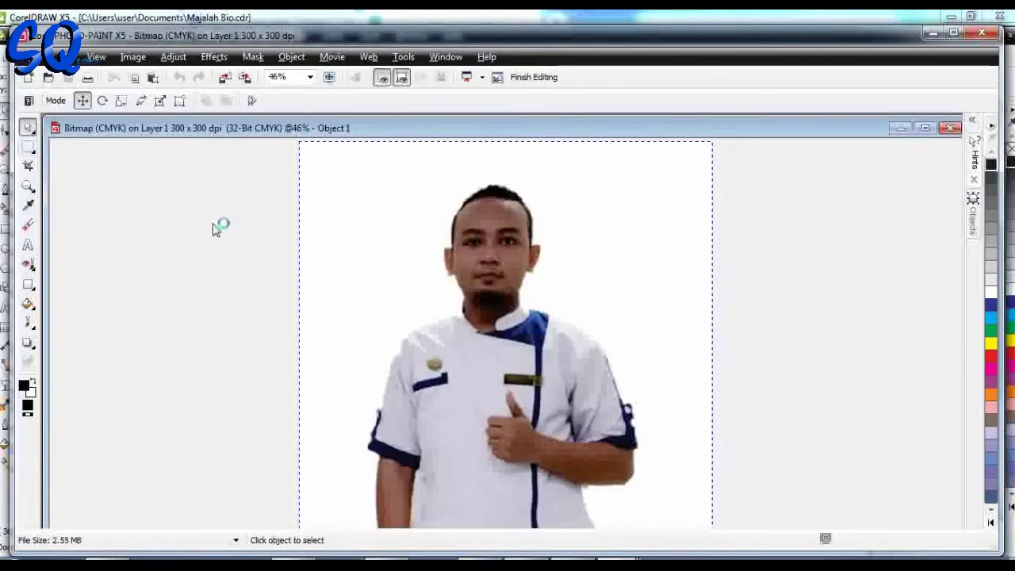
{"action": "key", "text": "w"}
{"action": "left_click", "coordinate": [358, 209]}
{"action": "key", "text": "Delete"}
{"action": "left_click", "coordinate": [982, 33]}
{"action": "left_click", "coordinate": [473, 331]}
Trace the man's outline with the Pen tool from the bottom of the hanging arm up over the shoulder to the collar
{"action": "key", "text": "z"}
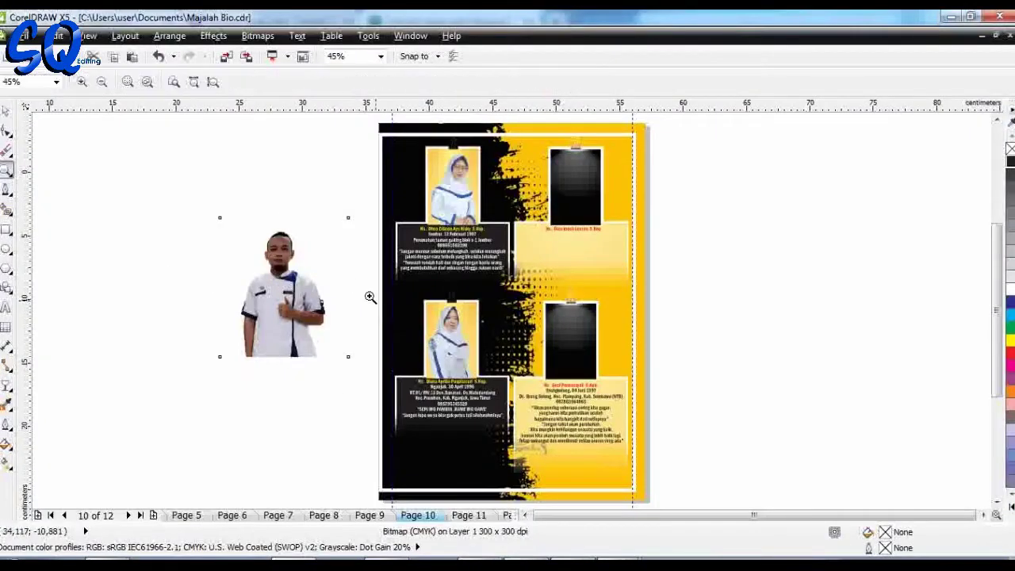
{"action": "left_click", "coordinate": [339, 289]}
{"action": "left_click", "coordinate": [426, 379]}
{"action": "left_click", "coordinate": [6, 190]}
{"action": "left_click", "coordinate": [315, 442]}
{"action": "left_click", "coordinate": [307, 380]}
{"action": "mouse_move", "coordinate": [303, 350]}
{"action": "left_mouse_down"}
{"action": "mouse_move", "coordinate": [309, 283]}
{"action": "mouse_move", "coordinate": [292, 273]}
{"action": "mouse_move", "coordinate": [316, 179]}
{"action": "mouse_move", "coordinate": [355, 117]}
{"action": "mouse_move", "coordinate": [312, 354]}
{"action": "mouse_move", "coordinate": [354, 358]}
{"action": "mouse_move", "coordinate": [405, 347]}
{"action": "left_mouse_up"}
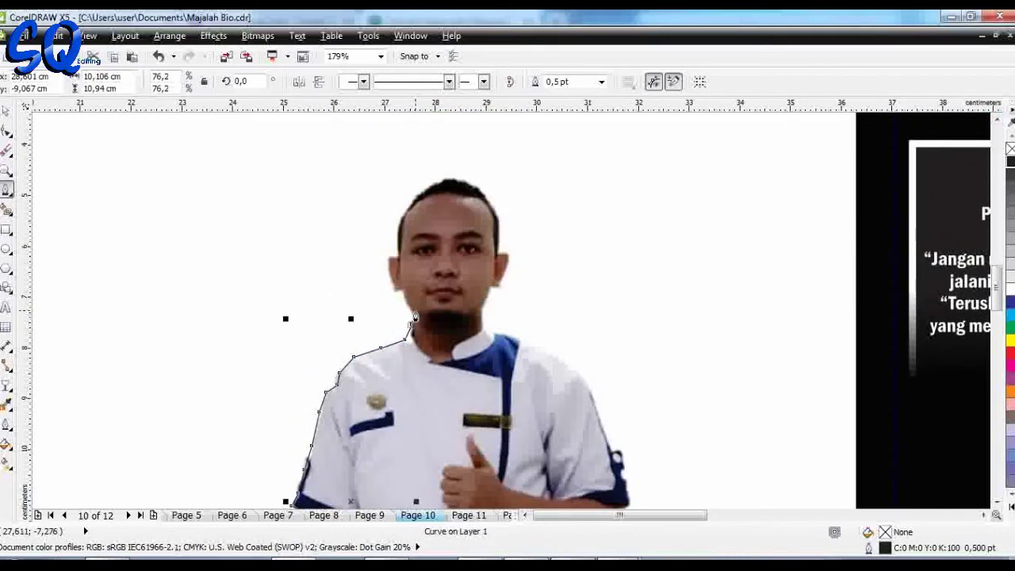
Continue the outline up the neck, around the first ear and along the hairline to the crown of the head
{"action": "scroll", "coordinate": [411, 307], "scroll_direction": "up", "scroll_amount": 2}
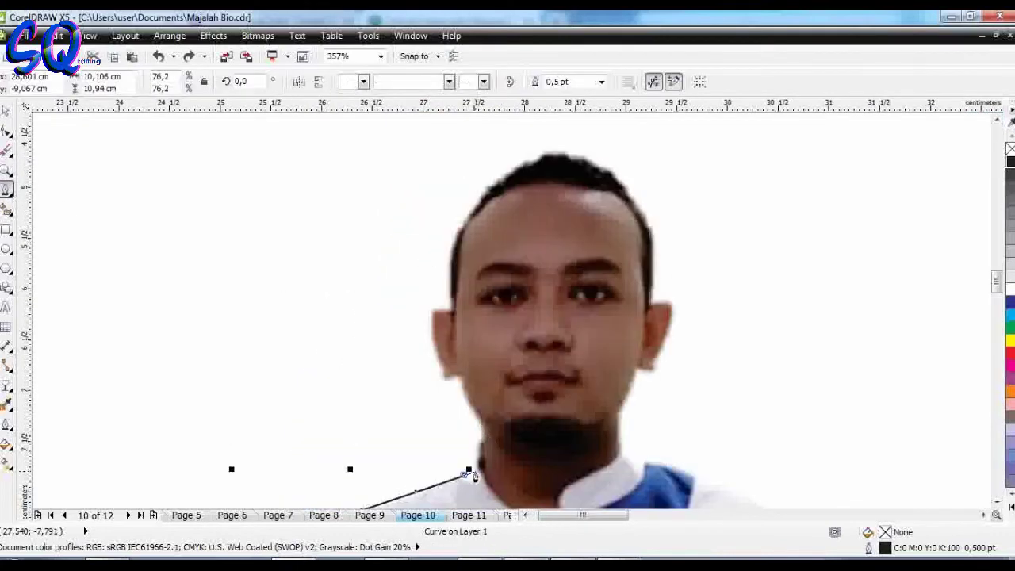
{"action": "left_click", "coordinate": [484, 434]}
{"action": "left_click", "coordinate": [481, 416]}
{"action": "left_click", "coordinate": [467, 400]}
{"action": "left_click", "coordinate": [462, 375]}
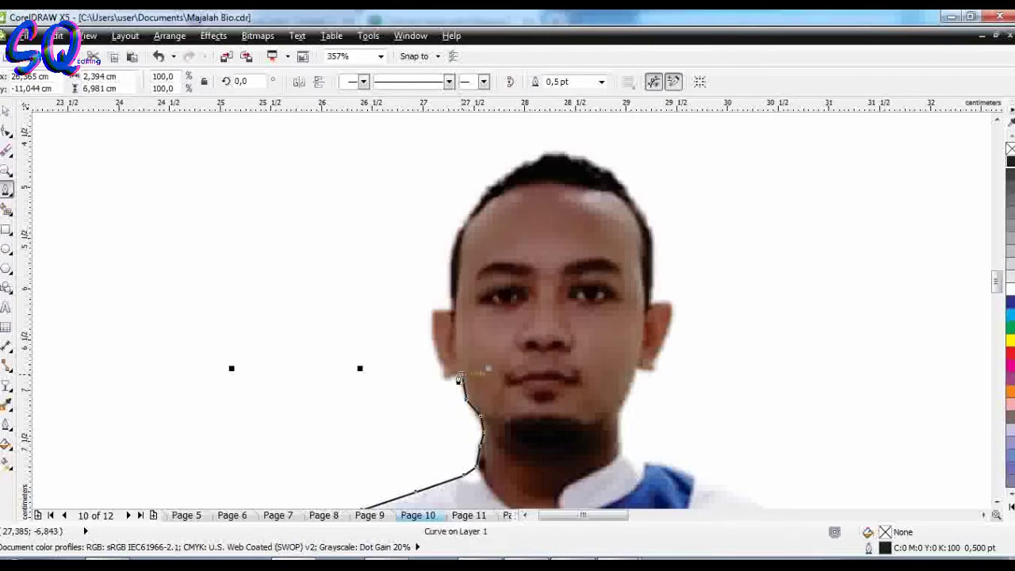
{"action": "left_click", "coordinate": [432, 308]}
{"action": "left_click", "coordinate": [451, 282]}
{"action": "left_click", "coordinate": [487, 198]}
{"action": "left_click", "coordinate": [543, 154]}
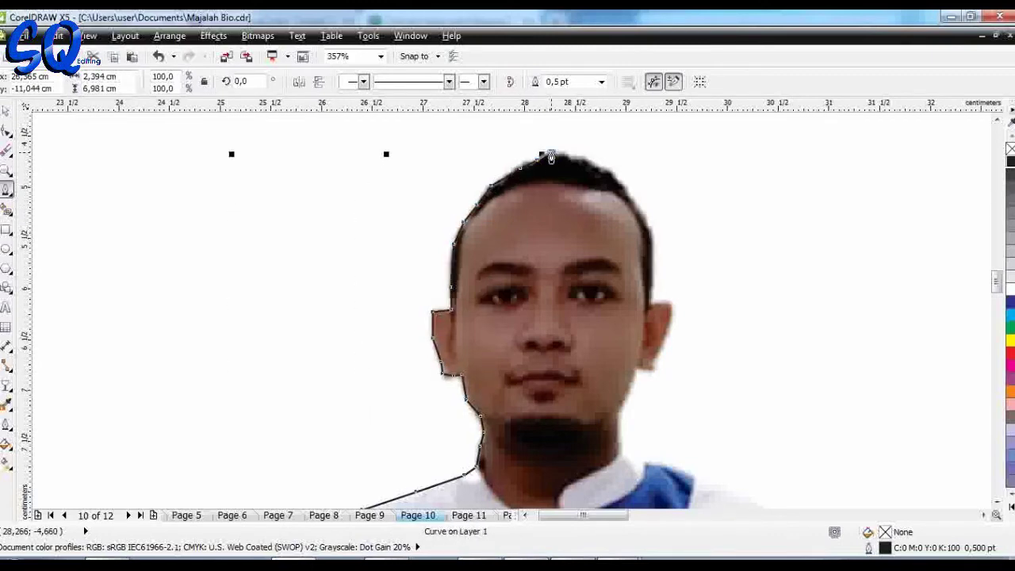
Continue the outline from the crown down the other side of the head, around the second ear to the collar
{"action": "left_click", "coordinate": [633, 192]}
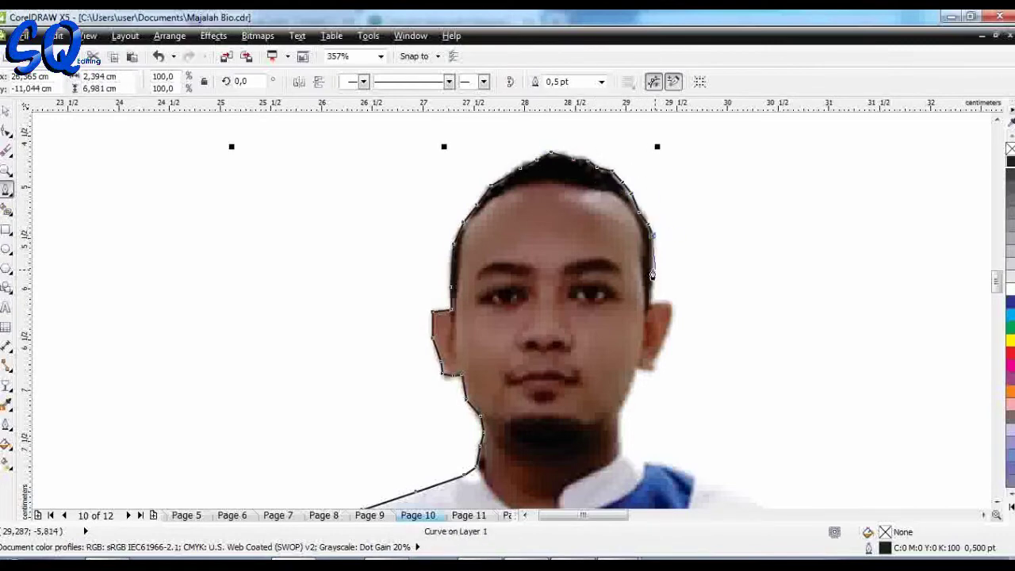
{"action": "left_click_drag", "start_coordinate": [651, 303], "coordinate": [672, 300]}
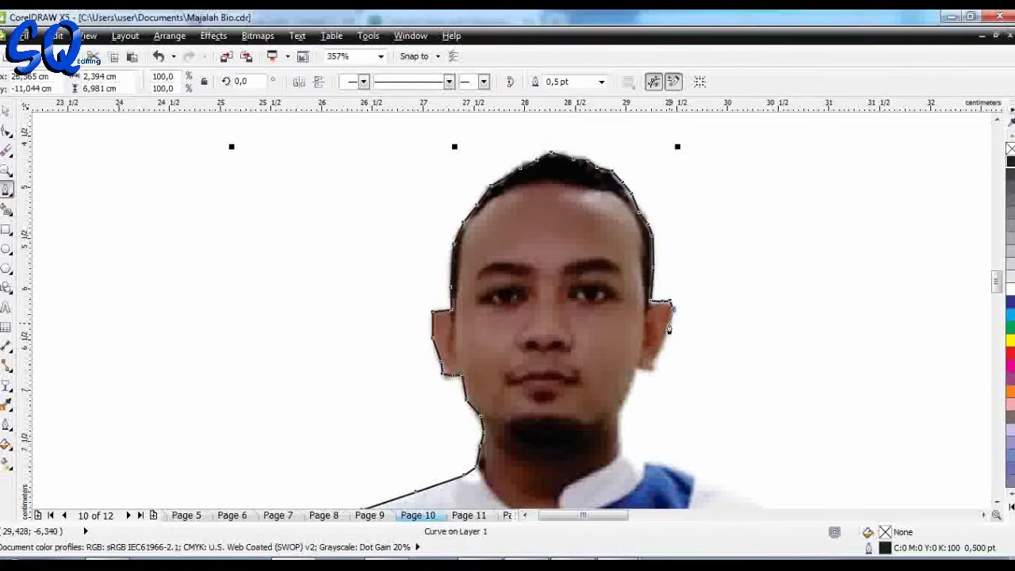
{"action": "left_click", "coordinate": [631, 387]}
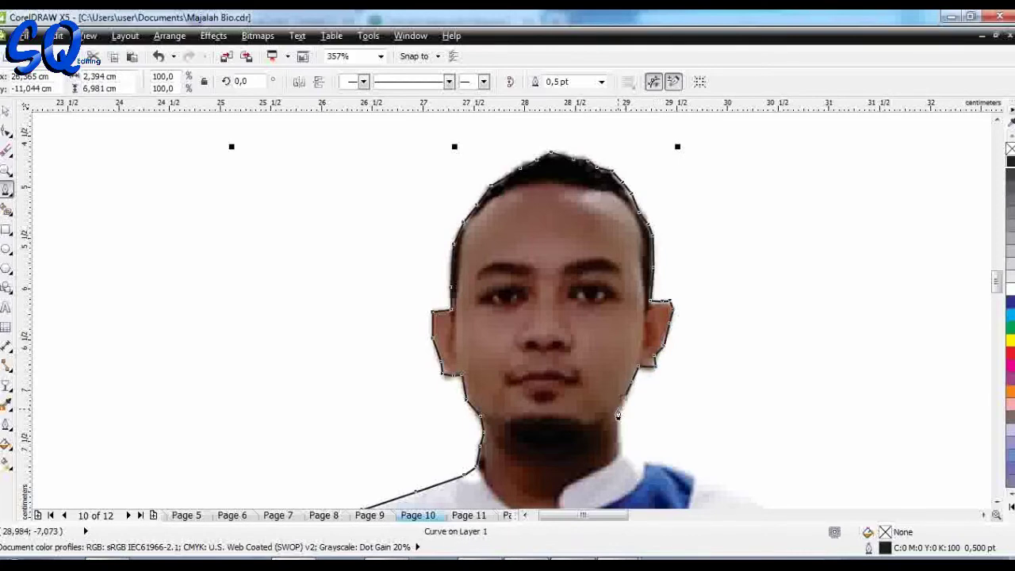
{"action": "left_click", "coordinate": [621, 458]}
Extend the outline over the second shoulder and down the outer sleeve to its button tab
{"action": "left_click", "coordinate": [997, 504]}
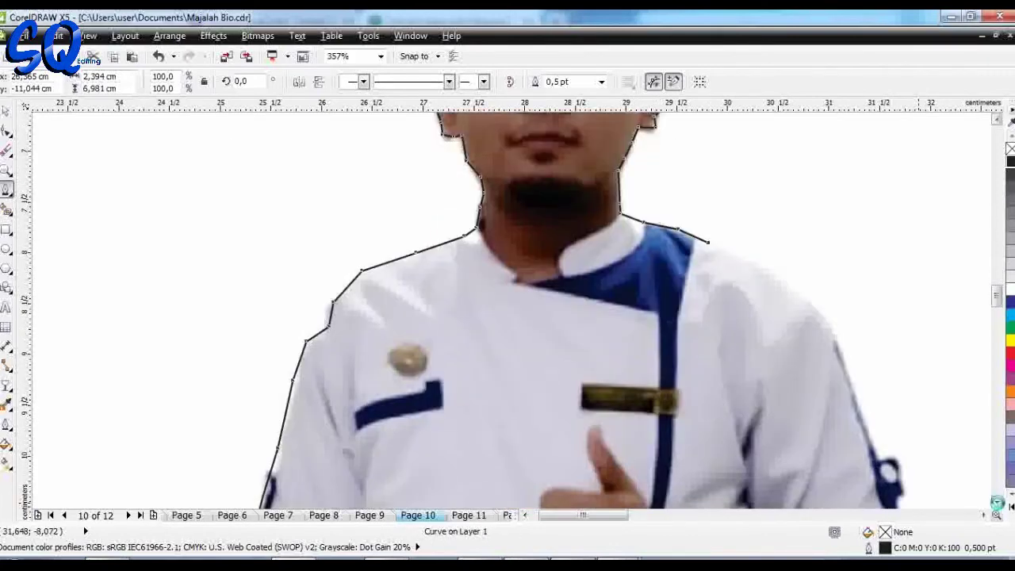
{"action": "left_click", "coordinate": [813, 267]}
{"action": "left_click", "coordinate": [831, 287]}
{"action": "left_click", "coordinate": [843, 324]}
{"action": "left_click", "coordinate": [861, 371]}
{"action": "left_click", "coordinate": [876, 416]}
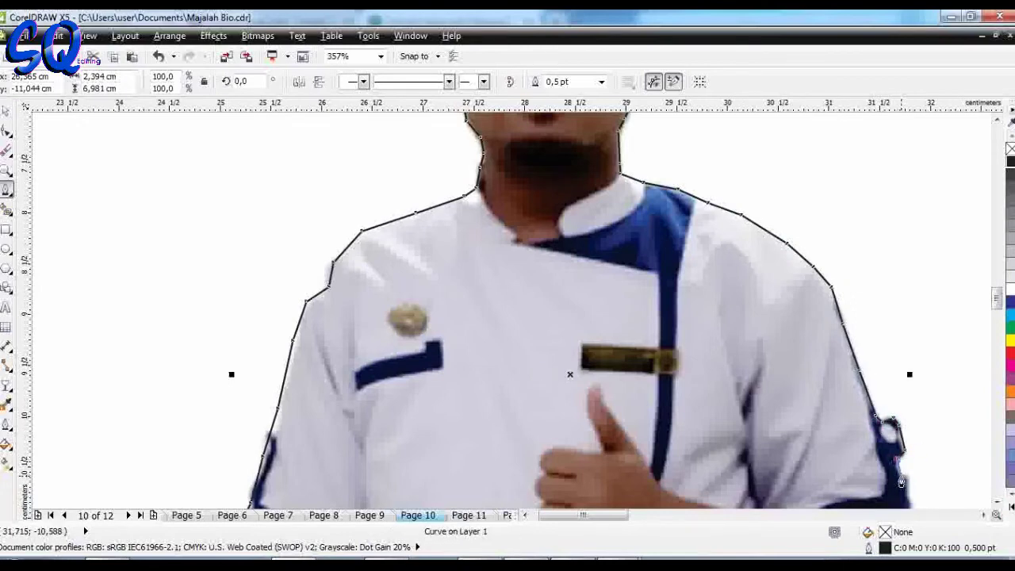
Trace around the bent elbow, down the side of the shirt and along the photo's lower edge, closing the outline at its start
{"action": "left_click", "coordinate": [997, 502]}
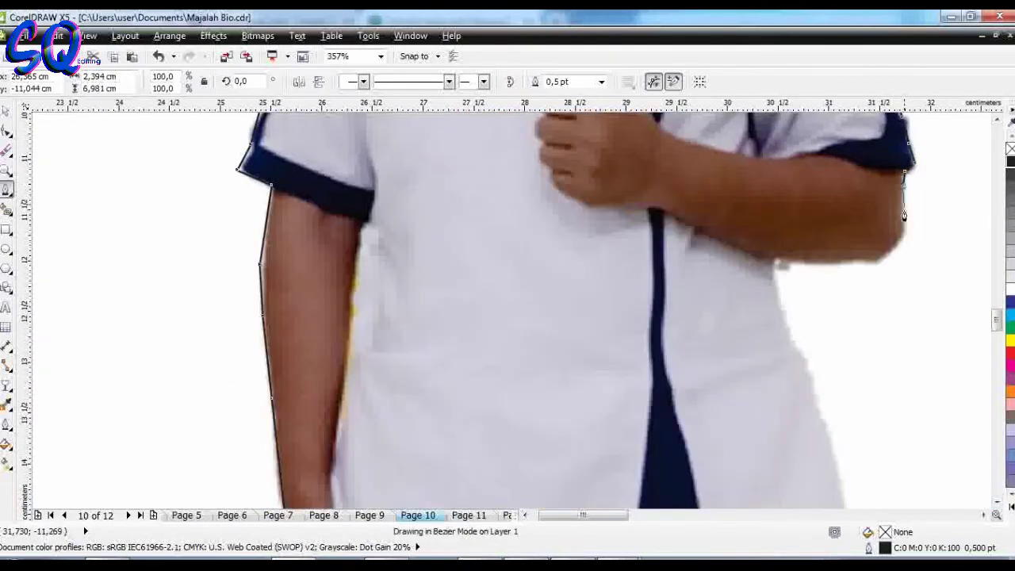
{"action": "left_click", "coordinate": [875, 265]}
{"action": "left_click", "coordinate": [786, 326]}
{"action": "left_click", "coordinate": [807, 371]}
{"action": "left_click", "coordinate": [819, 408]}
{"action": "left_click", "coordinate": [830, 450]}
{"action": "left_click", "coordinate": [838, 485]}
{"action": "left_click", "coordinate": [997, 502]}
{"action": "left_click", "coordinate": [845, 280]}
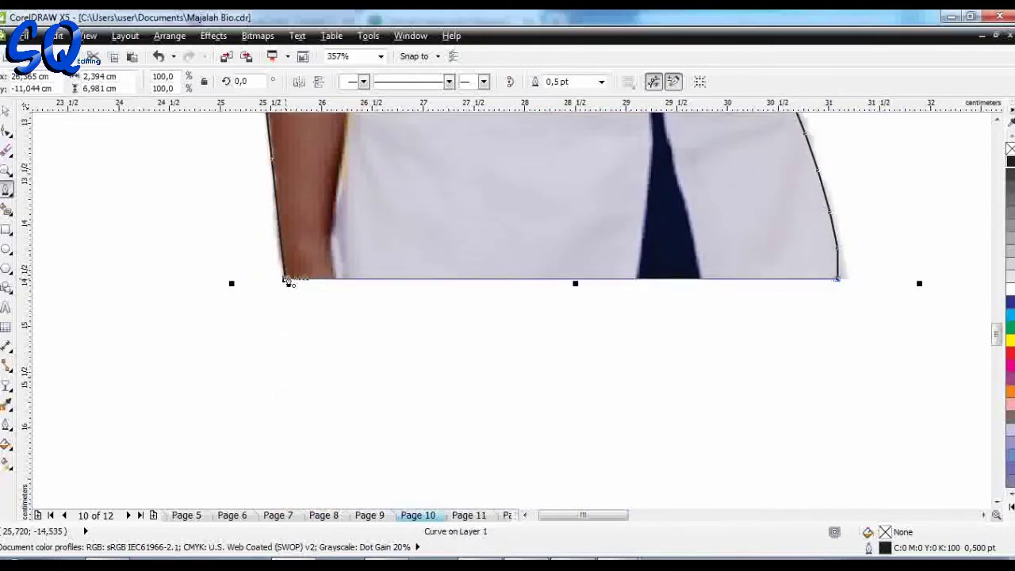
{"action": "left_click", "coordinate": [285, 279]}
Intersect the photo with the traced outline, separate the resulting cut-out, and delete the original photo and the outline
{"action": "key", "text": "F4"}
{"action": "left_click", "coordinate": [6, 111]}
{"action": "left_click_drag", "start_coordinate": [267, 177], "coordinate": [438, 379]}
{"action": "left_click", "coordinate": [476, 82]}
{"action": "left_click_drag", "start_coordinate": [362, 295], "coordinate": [406, 358]}
{"action": "left_click_drag", "start_coordinate": [368, 300], "coordinate": [304, 334]}
{"action": "key", "text": "Delete"}
{"action": "left_click", "coordinate": [361, 325]}
{"action": "key", "text": "Delete"}
Place the man's cut-out in page 10's lower-right frame and scale it to about 3.83 × 5.66 cm
{"action": "left_click_drag", "start_coordinate": [415, 361], "coordinate": [646, 298]}
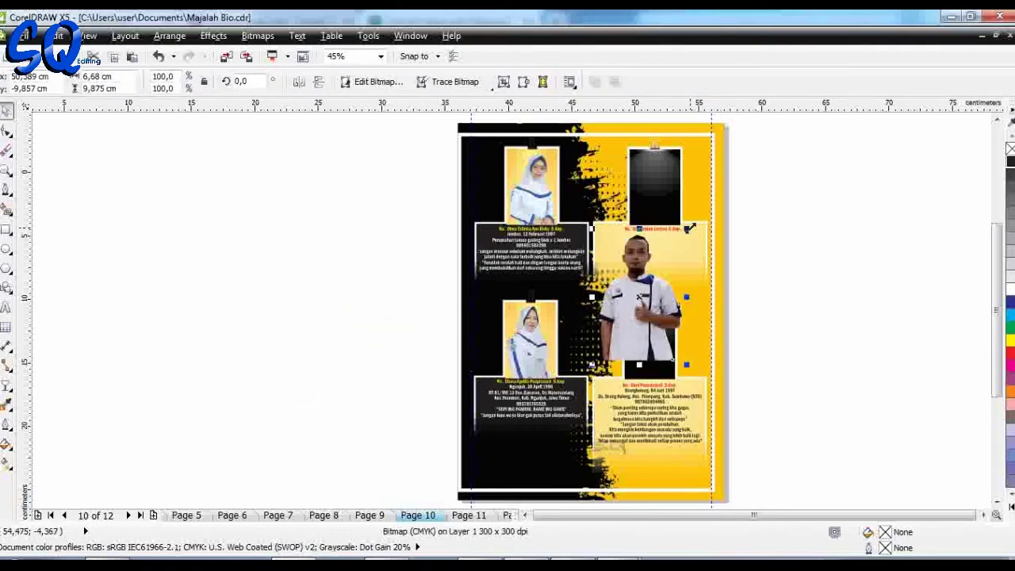
{"action": "left_click_drag", "start_coordinate": [691, 229], "coordinate": [654, 275]}
{"action": "left_click_drag", "start_coordinate": [622, 307], "coordinate": [653, 326]}
{"action": "left_click_drag", "start_coordinate": [686, 292], "coordinate": [676, 307]}
{"action": "left_click_drag", "start_coordinate": [651, 343], "coordinate": [674, 335]}
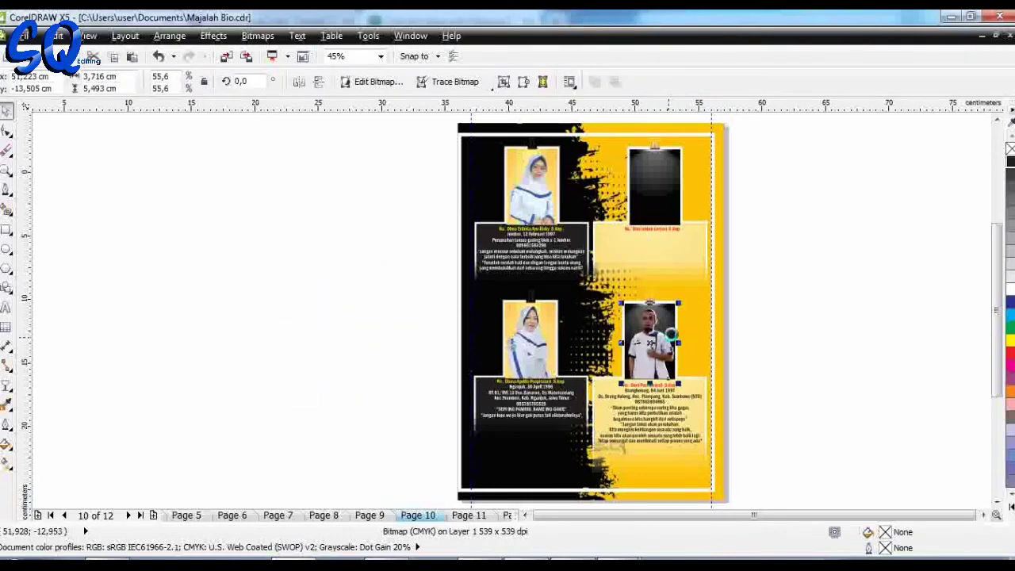
{"action": "scroll", "coordinate": [575, 260], "scroll_direction": "up", "scroll_amount": 4}
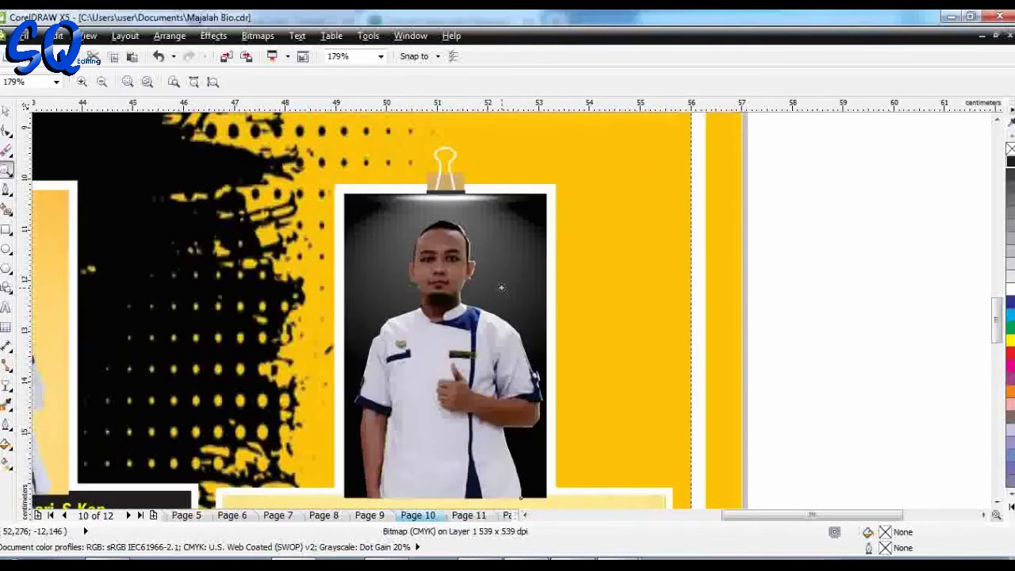
{"action": "left_click_drag", "start_coordinate": [547, 170], "coordinate": [556, 158]}
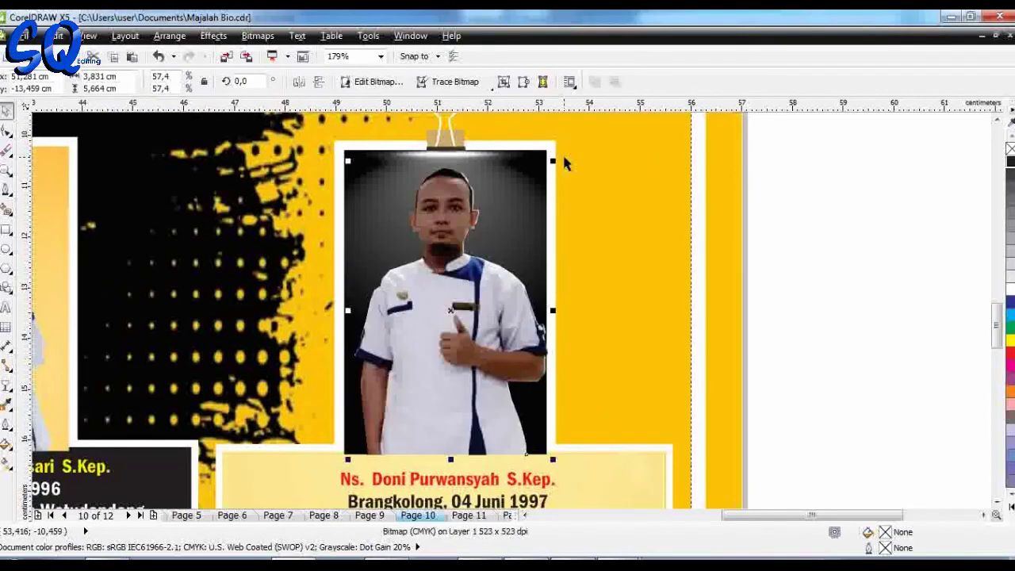
Adjust the man's photo in the Image Adjustment Lab: temperature 5.244, tint 6, saturation 10, brightness 16, contrast 7, highlights 33, shadows 26, midtones 20
{"action": "left_click", "coordinate": [258, 35]}
{"action": "left_click", "coordinate": [294, 83]}
{"action": "left_click", "coordinate": [573, 326]}
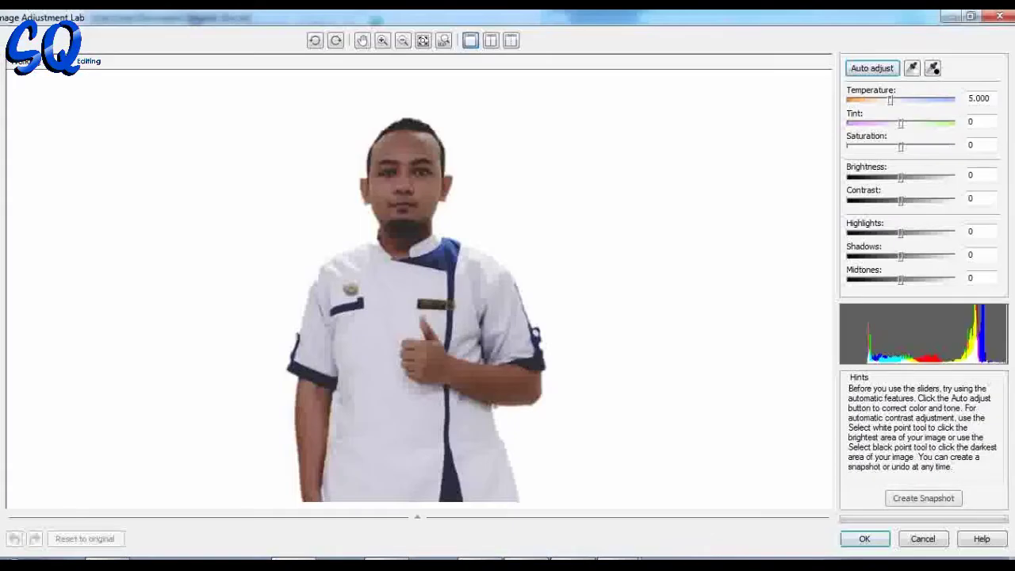
{"action": "left_click_drag", "start_coordinate": [891, 100], "coordinate": [906, 199]}
{"action": "mouse_move", "coordinate": [902, 256]}
{"action": "left_mouse_down"}
{"action": "mouse_move", "coordinate": [912, 279]}
{"action": "mouse_move", "coordinate": [913, 233]}
{"action": "mouse_move", "coordinate": [916, 256]}
{"action": "left_mouse_up"}
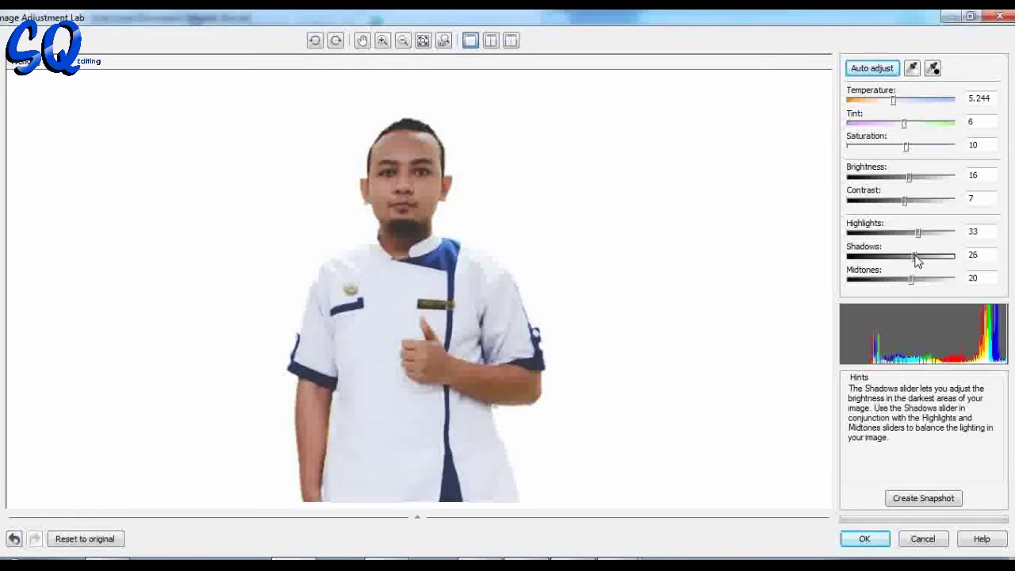
{"action": "key", "text": "Return"}
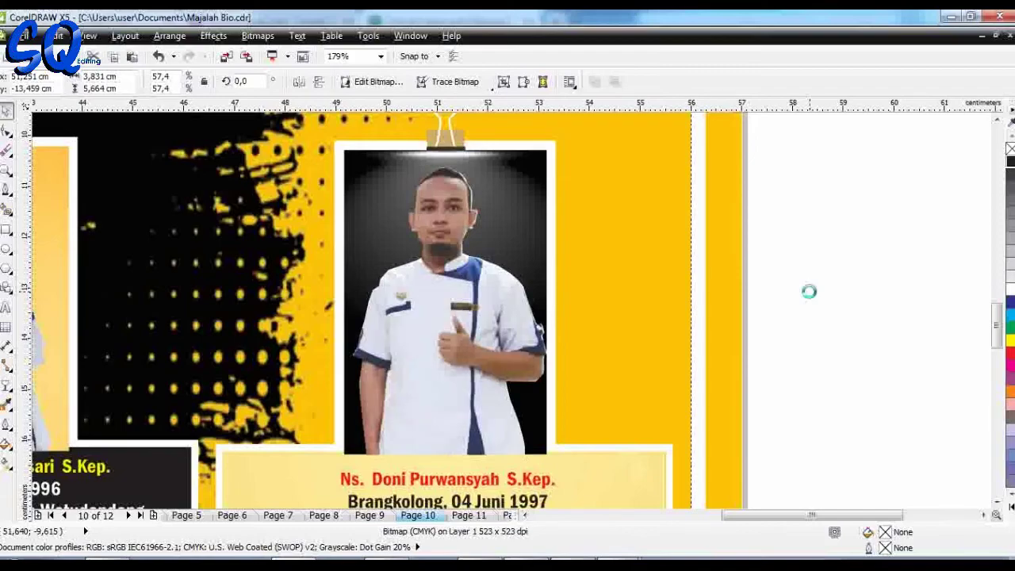
{"action": "left_click", "coordinate": [809, 292]}
{"action": "key", "text": "shift+F4"}
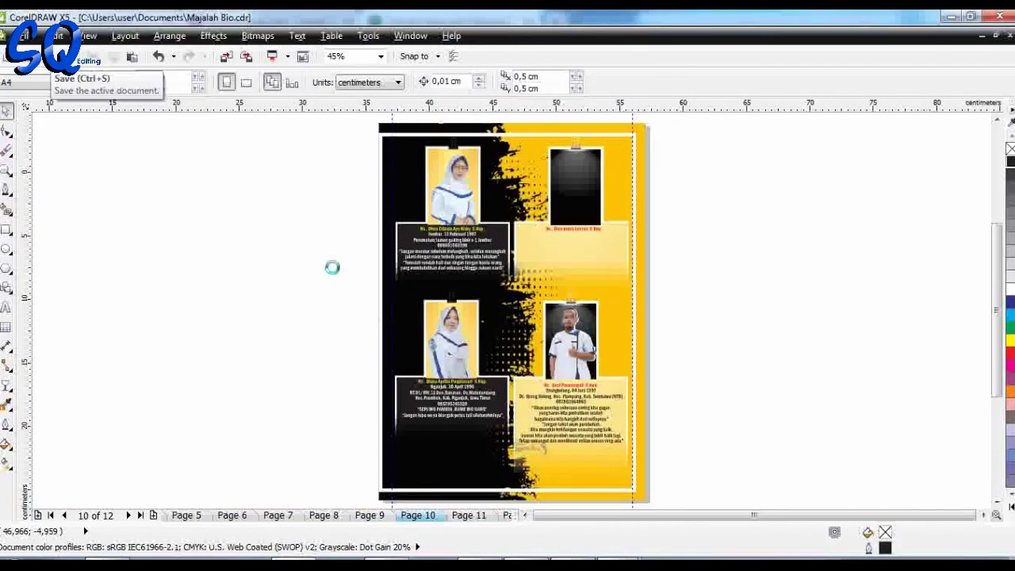